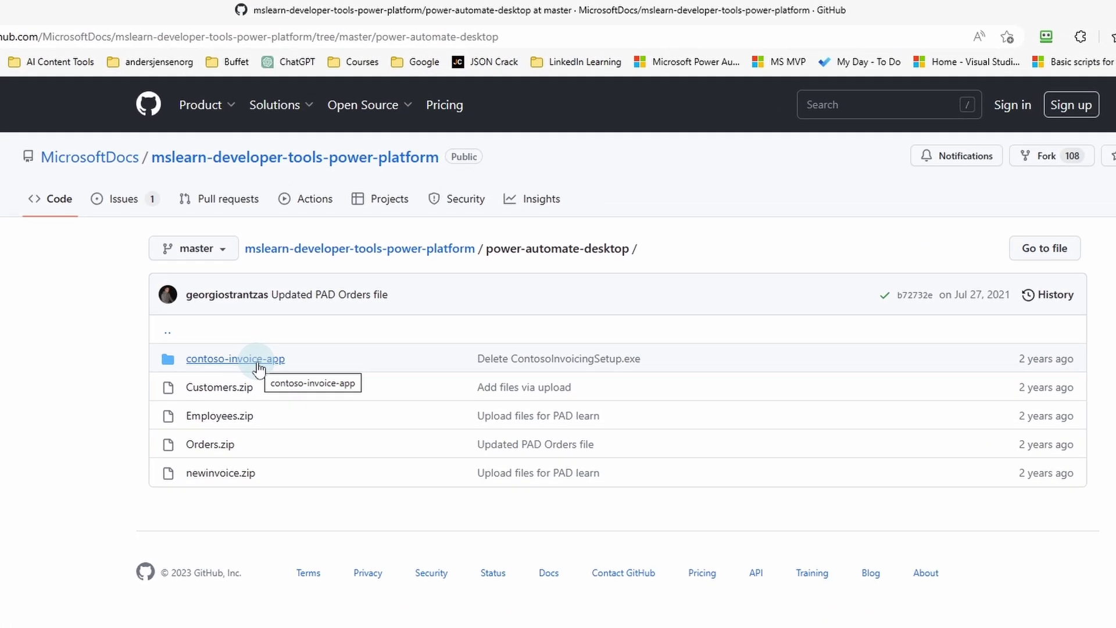
Open the contoso-invoice-app folder on GitHub and download ContosoInvoicingSetup.zip
{"action": "left_click", "coordinate": [258, 363]}
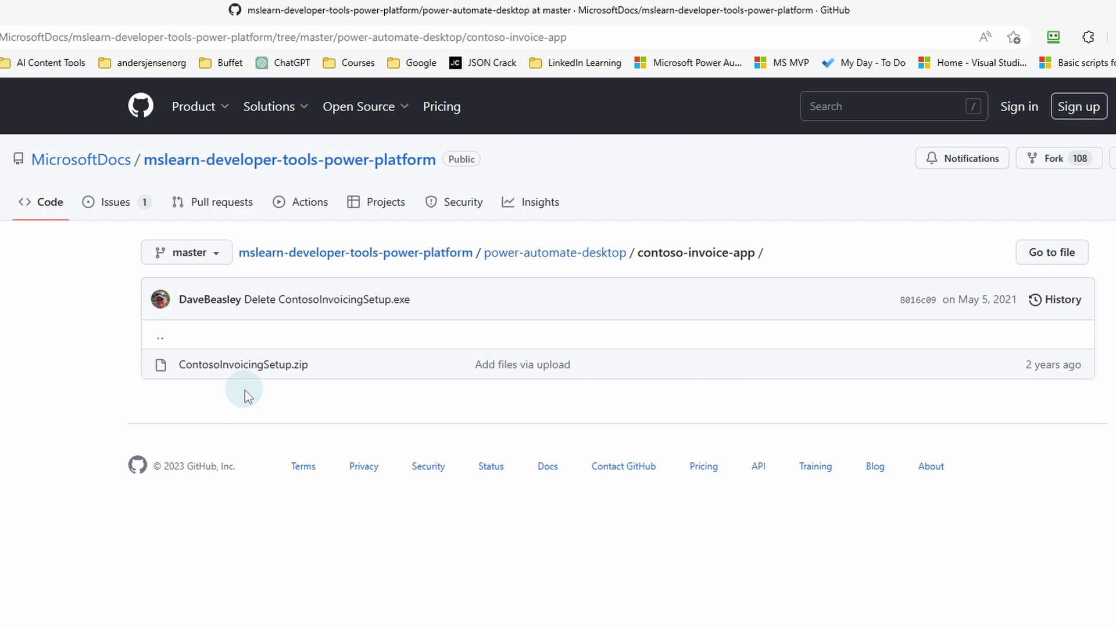
{"action": "left_click", "coordinate": [251, 365]}
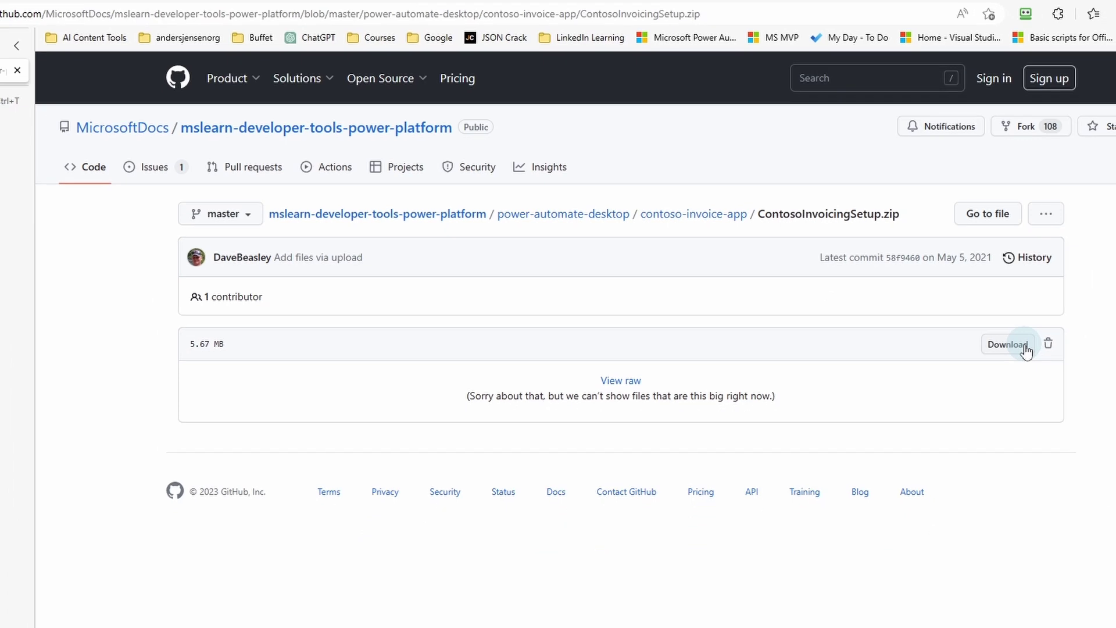
{"action": "left_click", "coordinate": [1012, 329]}
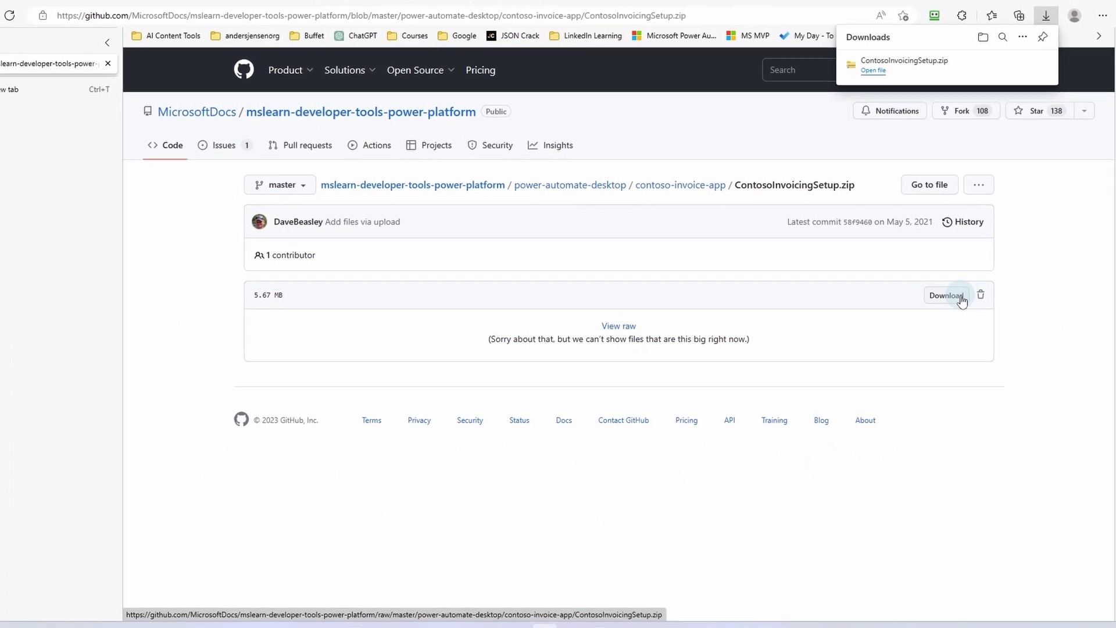
Extract ContosoInvoicingSetup.zip in Downloads and open the new ContosoInvoicingSetup folder
{"action": "left_click", "coordinate": [390, 619]}
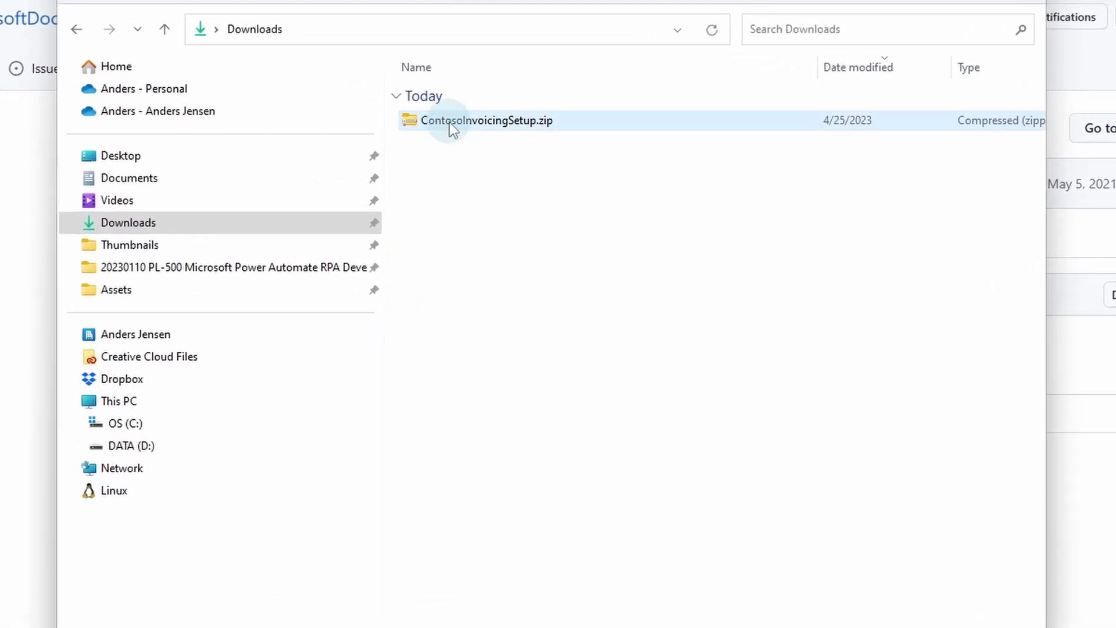
{"action": "left_click", "coordinate": [467, 145]}
{"action": "right_click", "coordinate": [451, 127]}
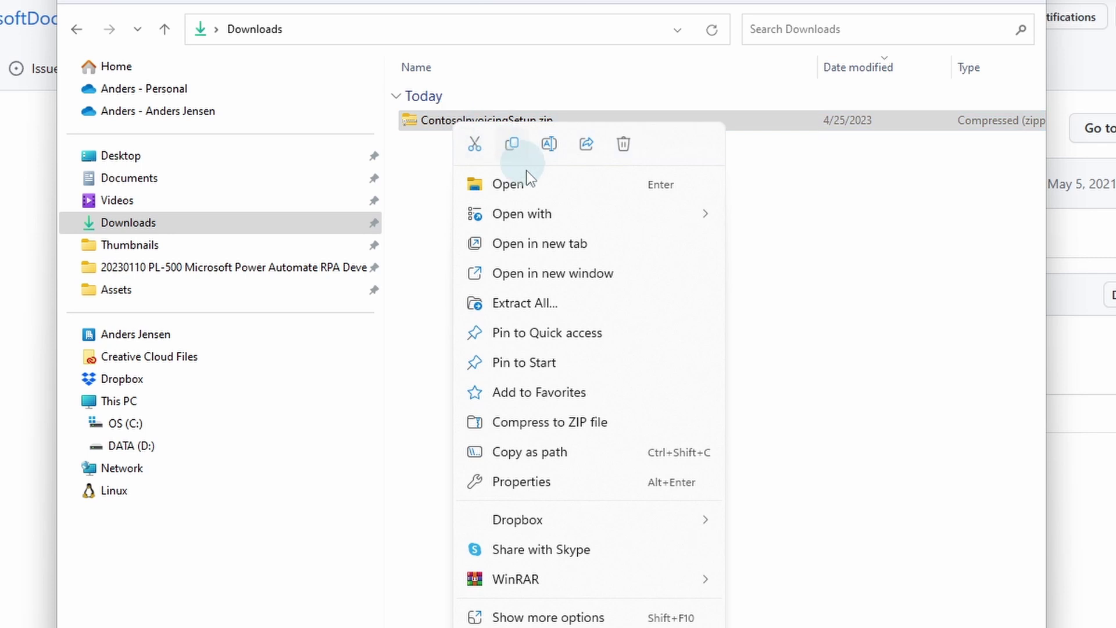
{"action": "left_click", "coordinate": [541, 303]}
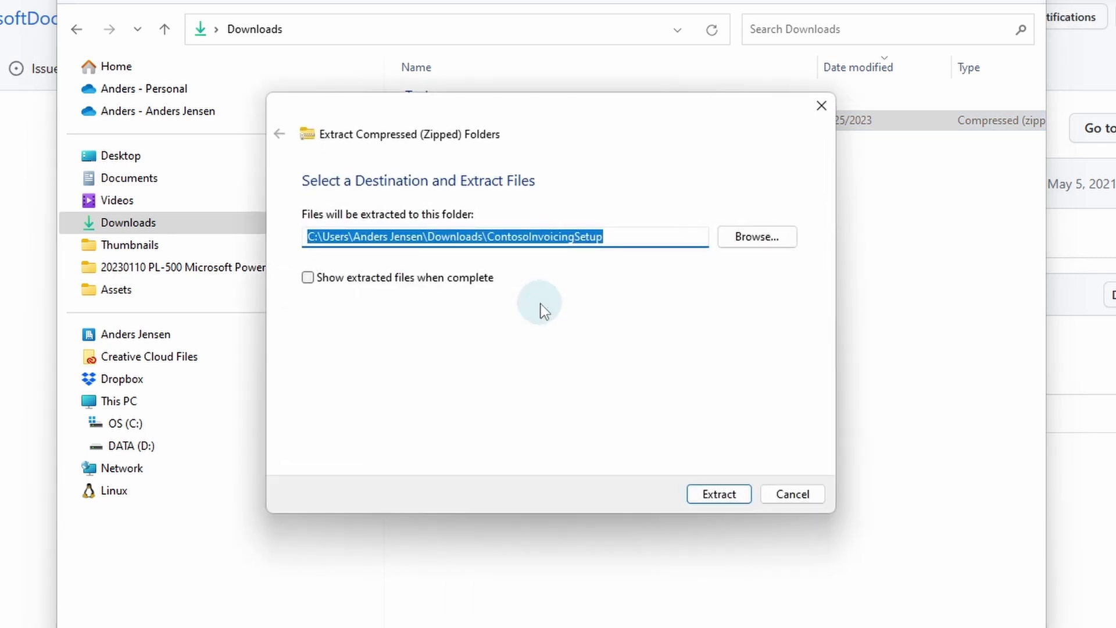
{"action": "left_click", "coordinate": [719, 495]}
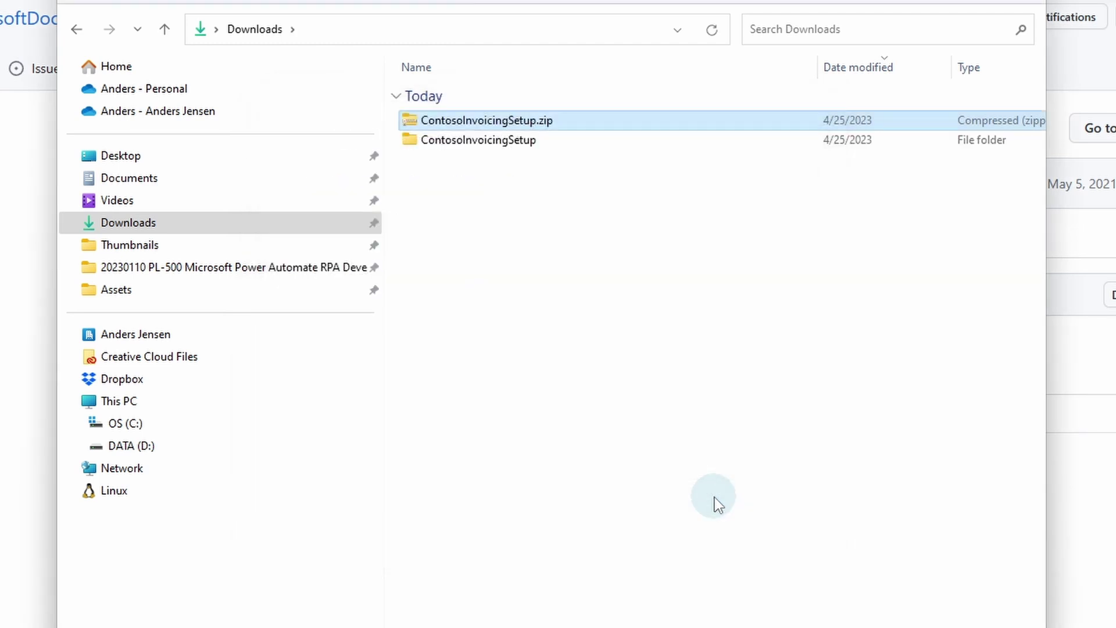
{"action": "double_click", "coordinate": [462, 143]}
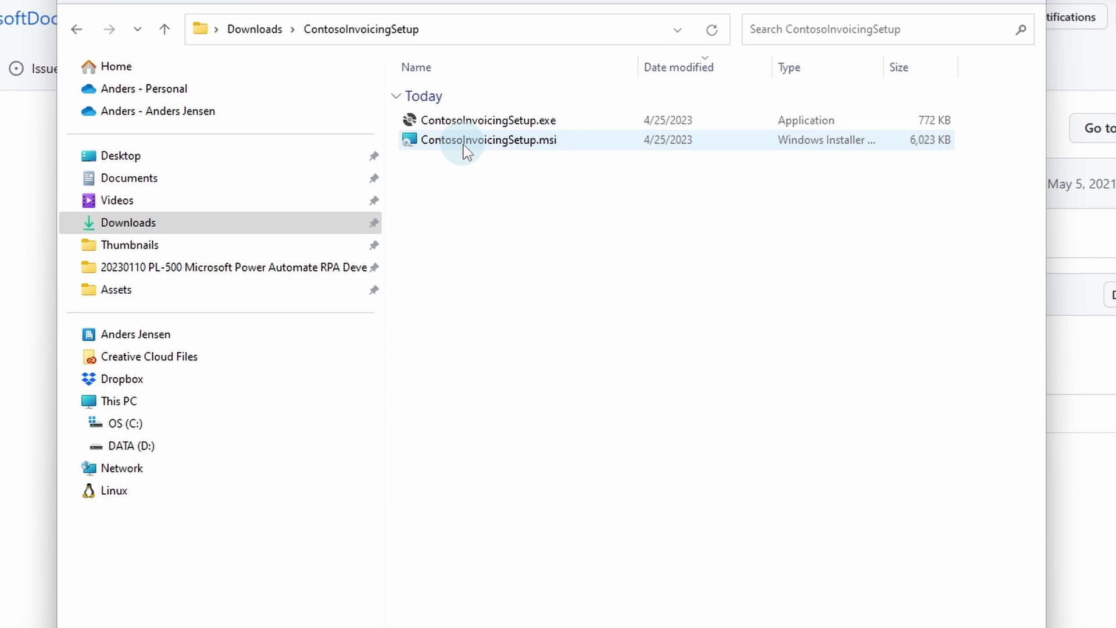
Run ContosoInvoicingSetup.msi, install to the default folder, and close the finished installer
{"action": "double_click", "coordinate": [462, 142]}
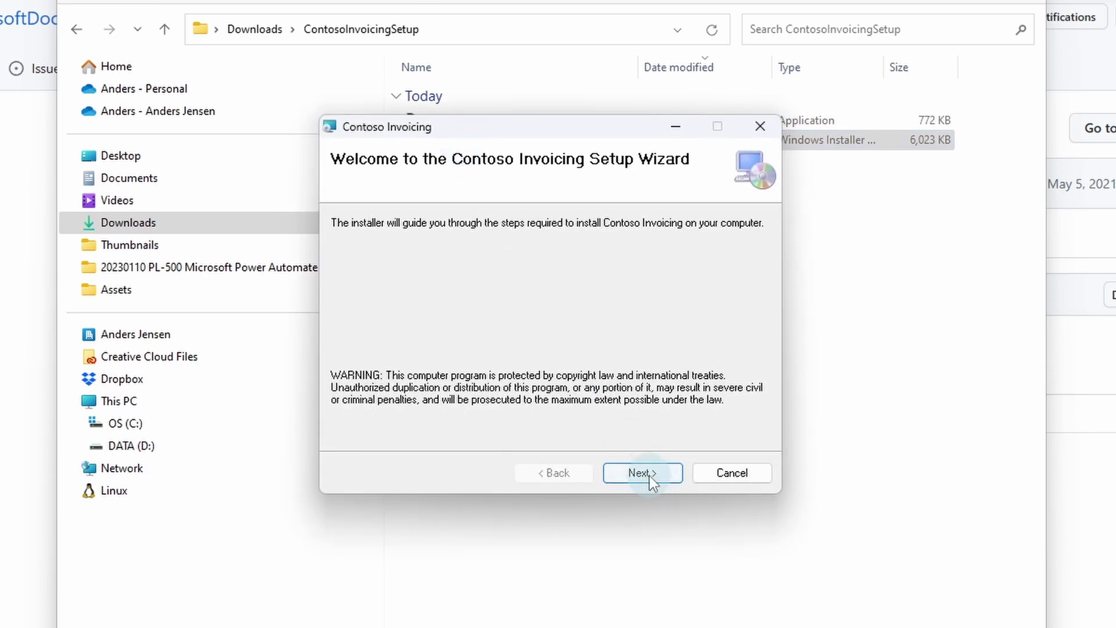
{"action": "left_click", "coordinate": [648, 474]}
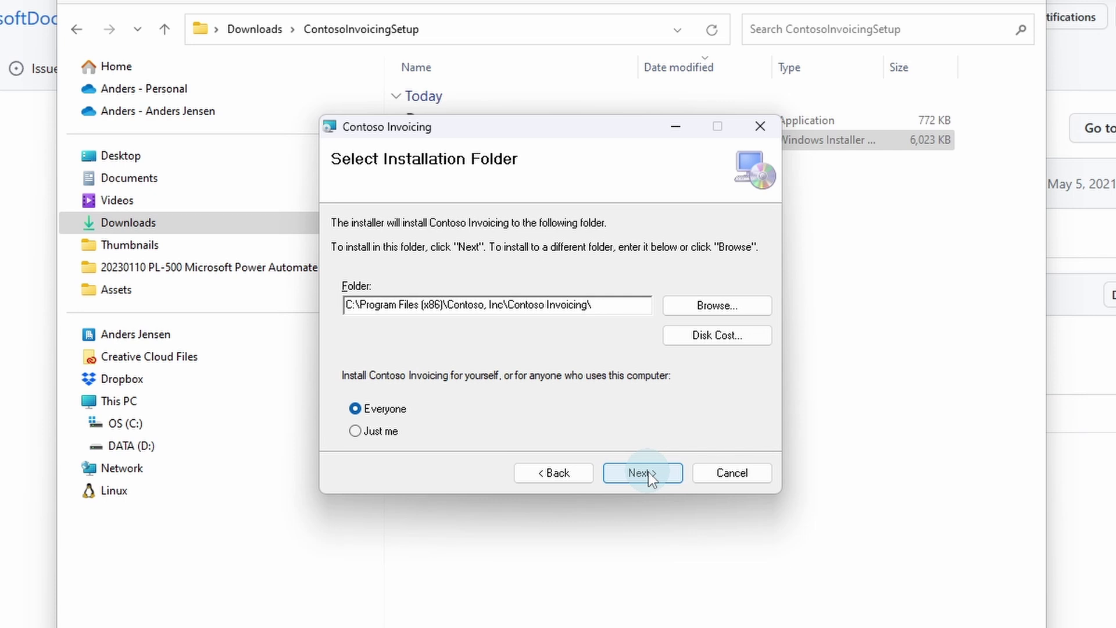
{"action": "left_click", "coordinate": [659, 478]}
{"action": "left_click", "coordinate": [660, 476]}
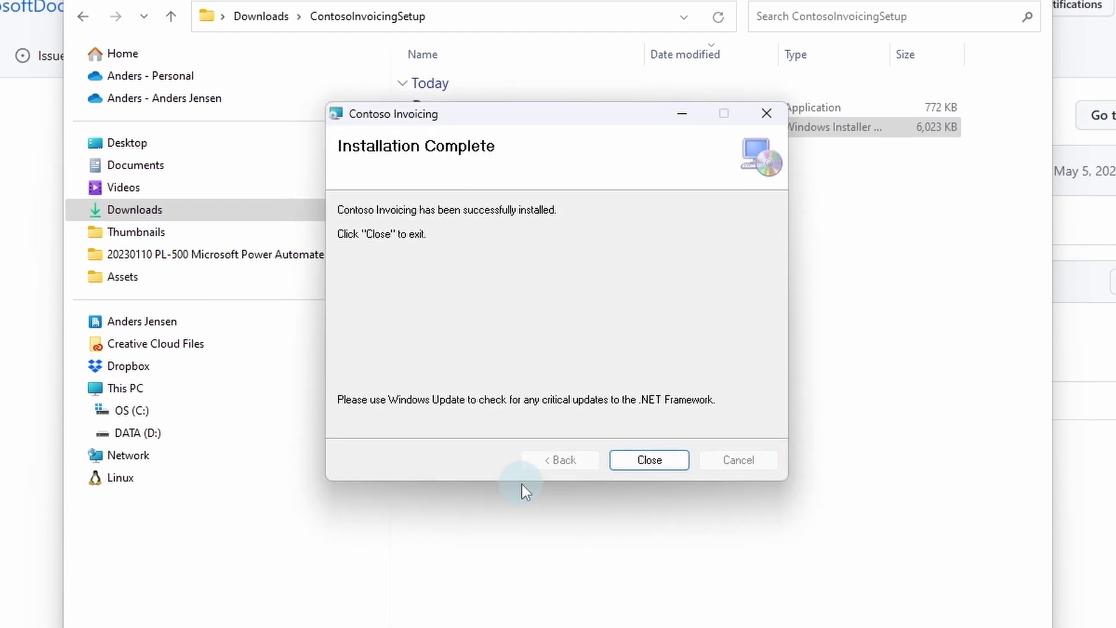
{"action": "left_click", "coordinate": [648, 459]}
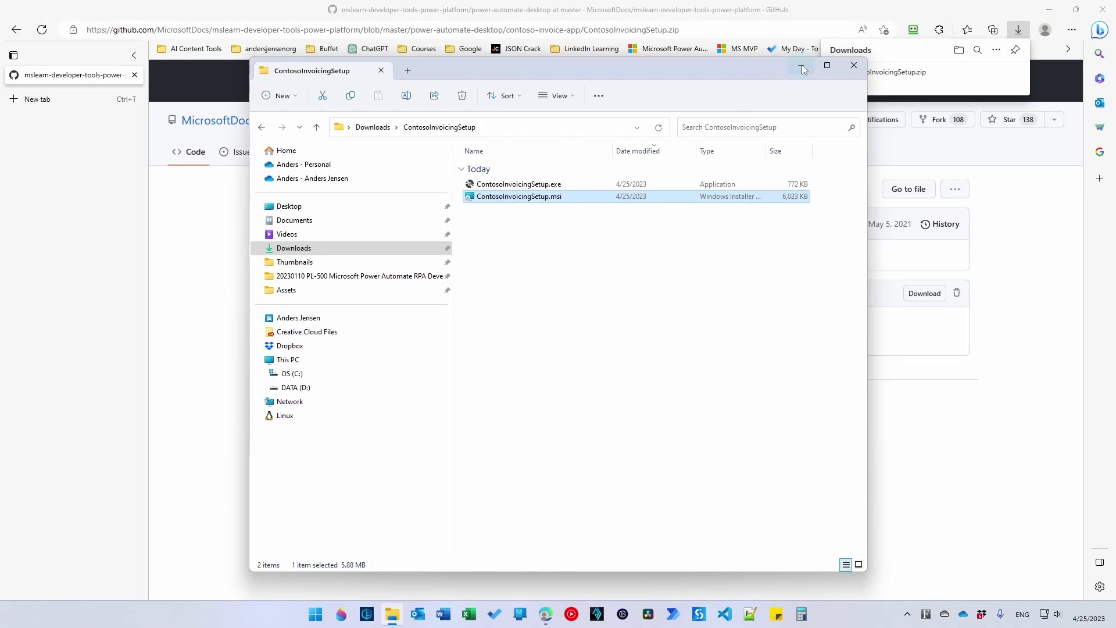
Browse to C: > Program Files (x86) > Contoso, Inc > Contoso Invoicing and select LegacyInvoicingApp.exe
{"action": "left_click", "coordinate": [802, 66]}
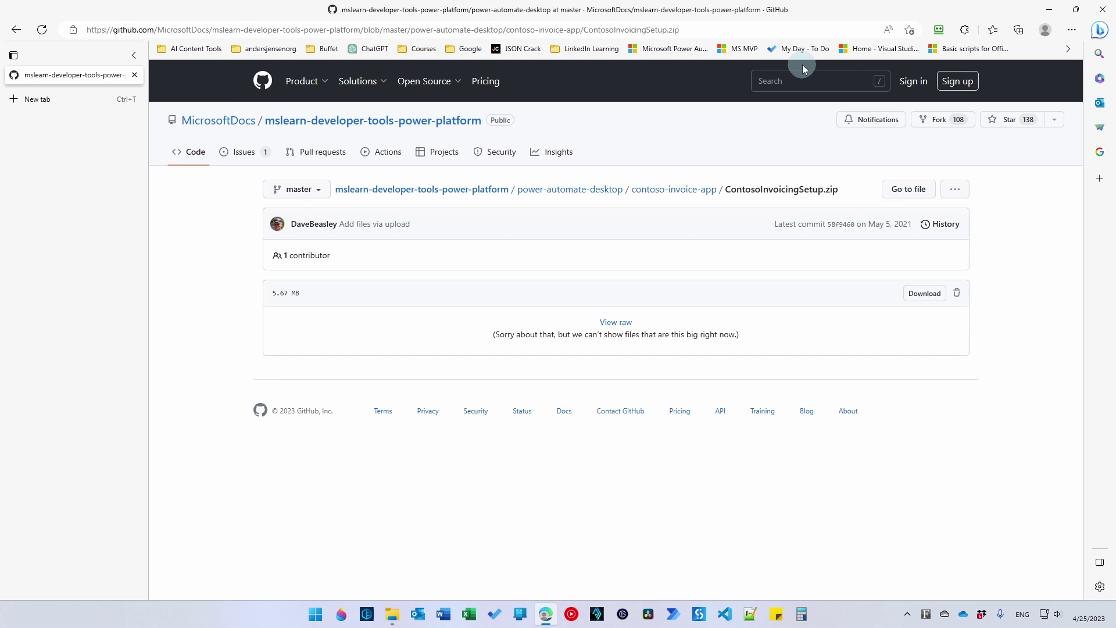
{"action": "left_click", "coordinate": [1049, 9]}
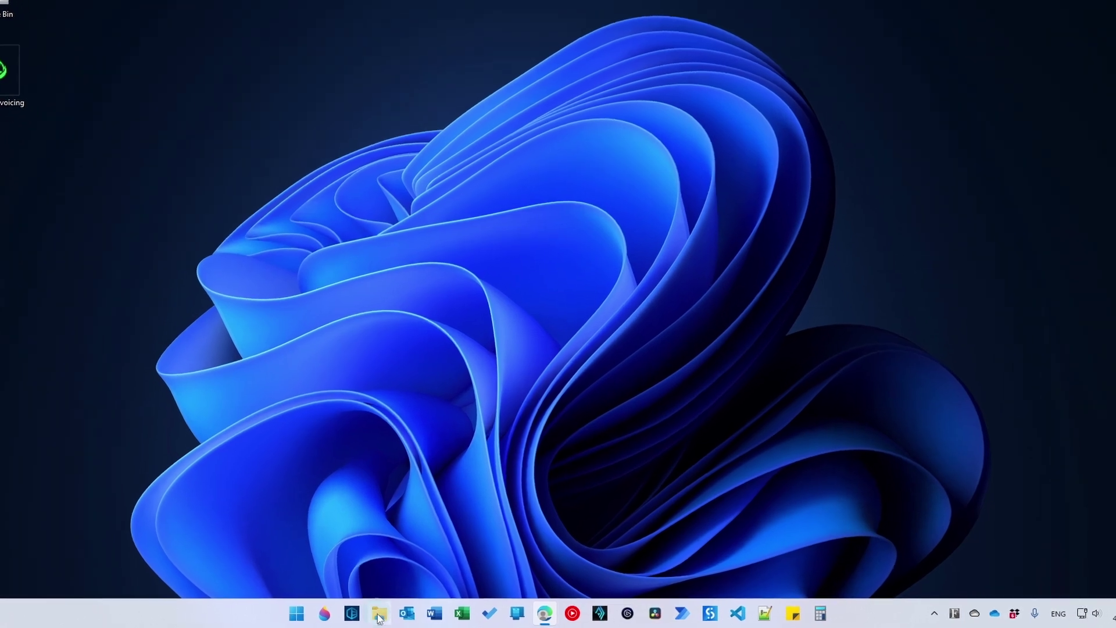
{"action": "left_click", "coordinate": [378, 615]}
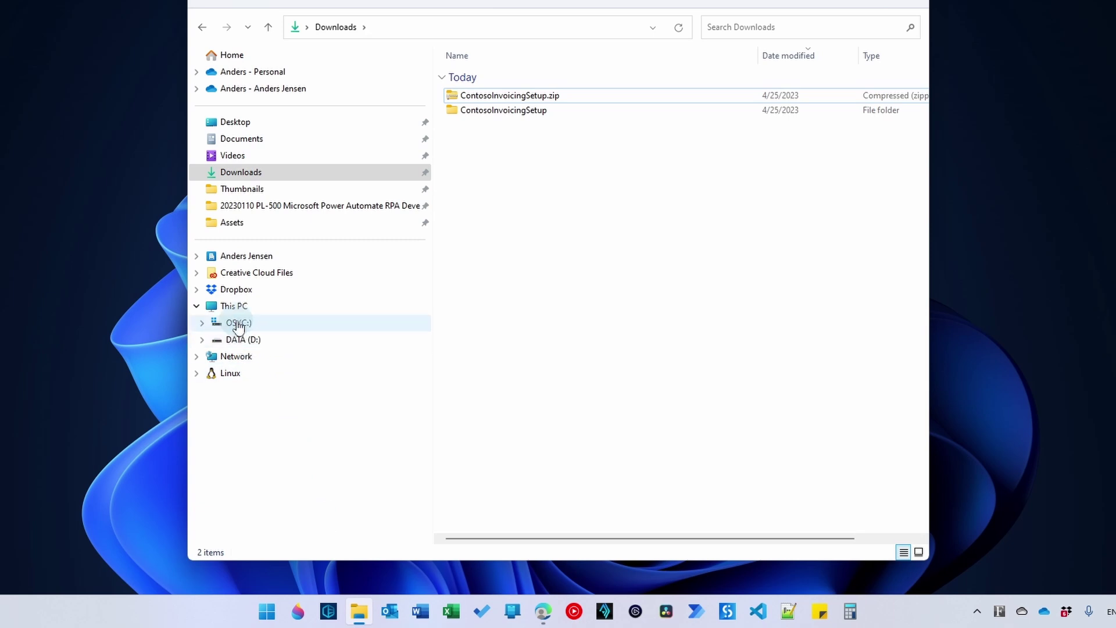
{"action": "left_click", "coordinate": [238, 324]}
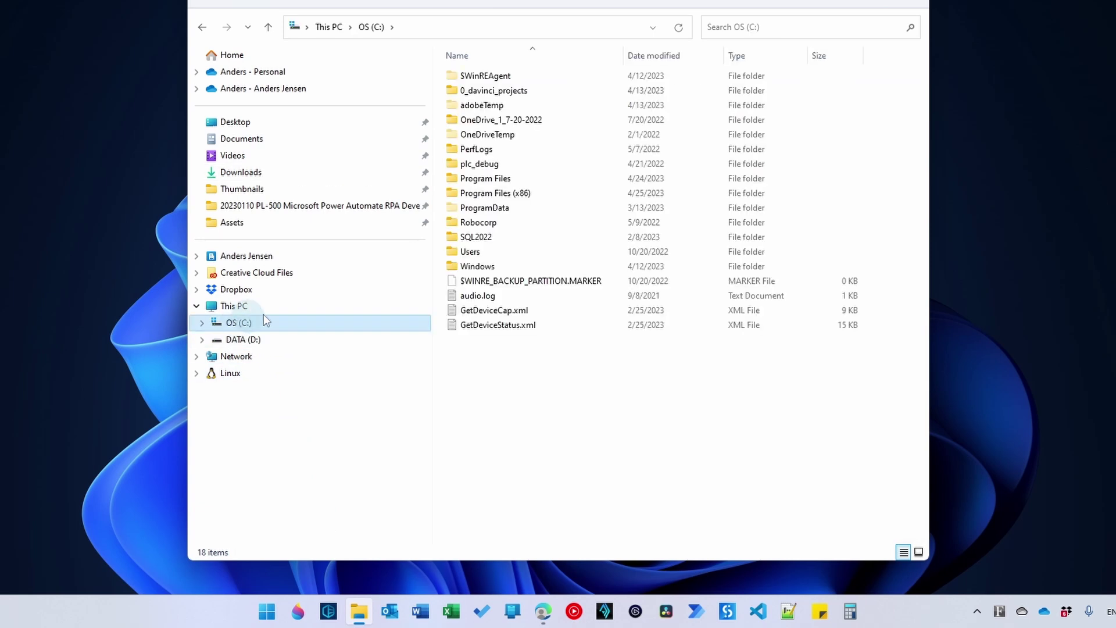
{"action": "double_click", "coordinate": [547, 192]}
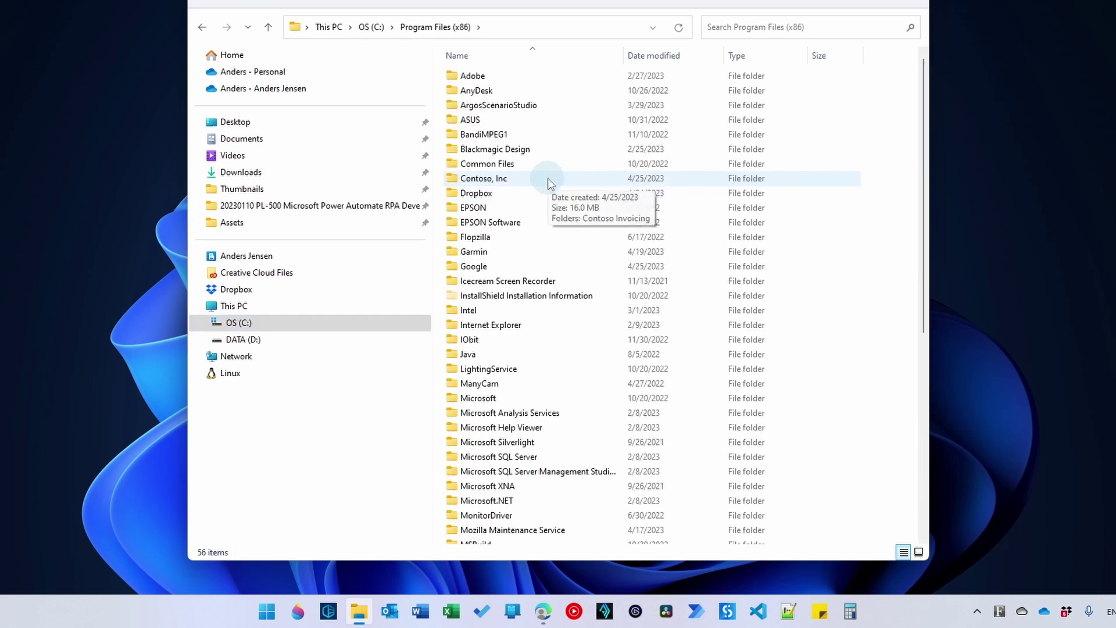
{"action": "double_click", "coordinate": [547, 178]}
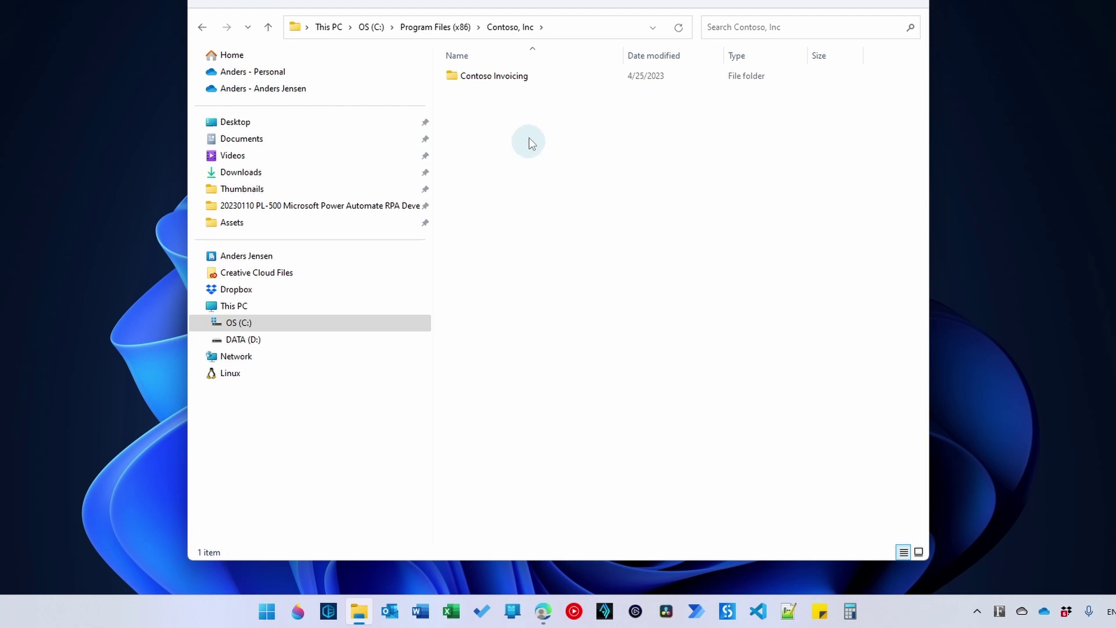
{"action": "double_click", "coordinate": [525, 79]}
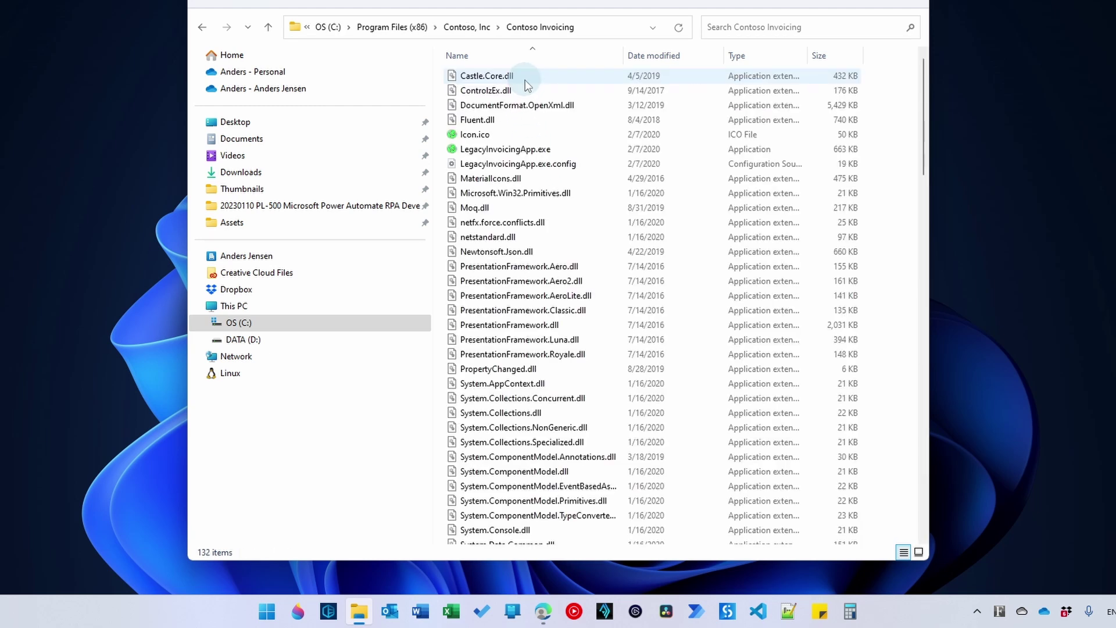
{"action": "left_click", "coordinate": [530, 150]}
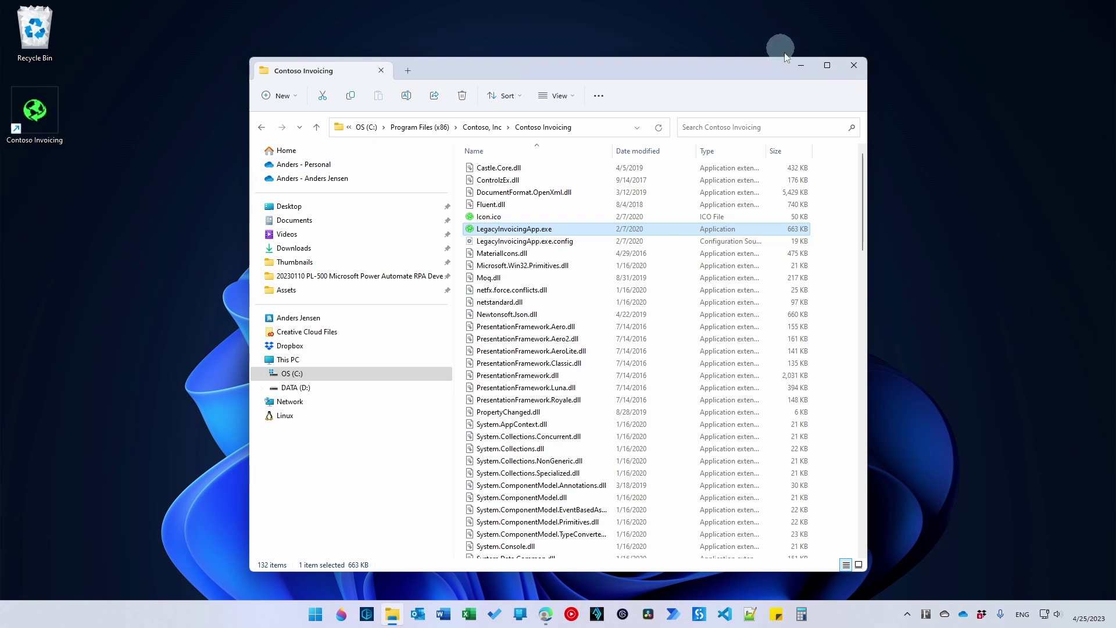
{"action": "left_click", "coordinate": [800, 65]}
Launch Contoso Invoicing from its desktop shortcut and browse the Accounting, Logistics, Cross-Application Components and Office branches
{"action": "double_click", "coordinate": [36, 123]}
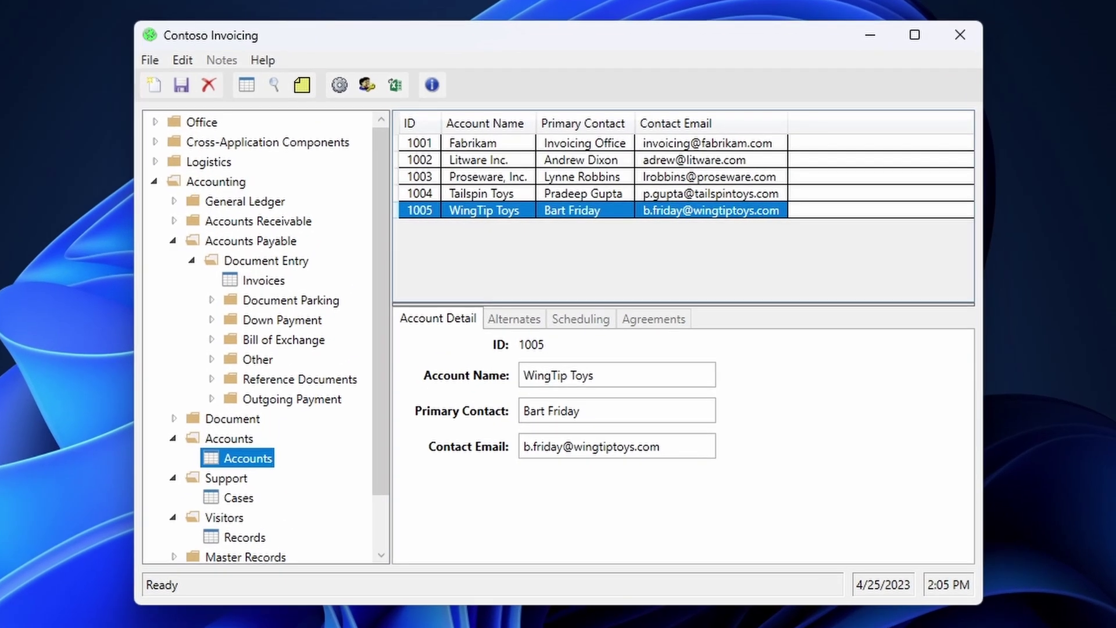
{"action": "left_click", "coordinate": [196, 184]}
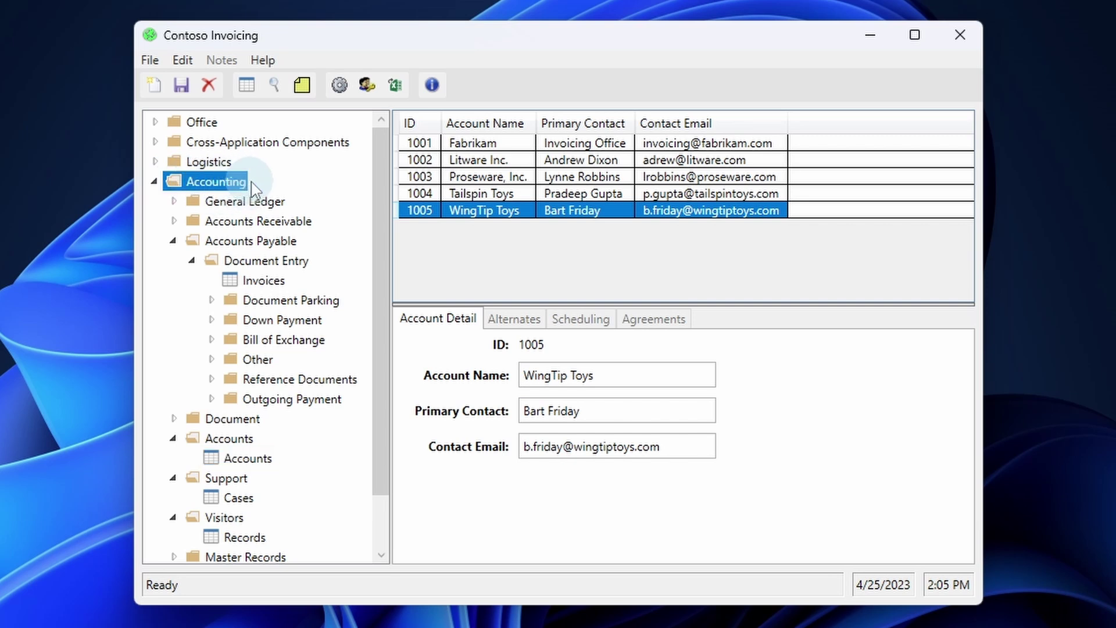
{"action": "left_click", "coordinate": [223, 161]}
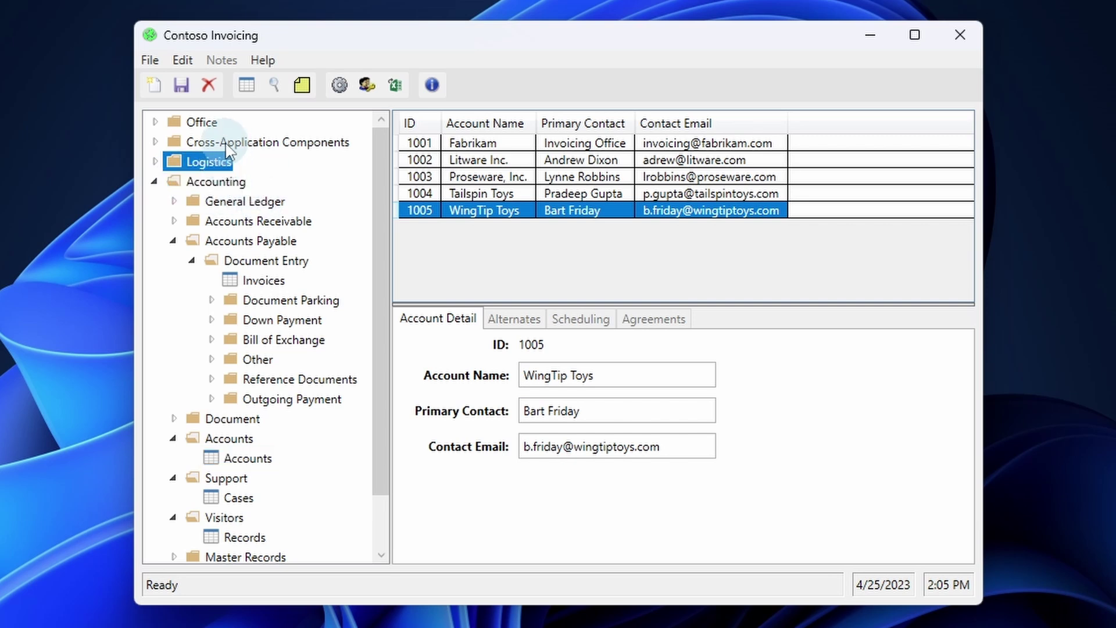
{"action": "left_click", "coordinate": [222, 141]}
{"action": "left_click", "coordinate": [219, 122]}
{"action": "left_click", "coordinate": [219, 142]}
{"action": "left_click", "coordinate": [220, 161]}
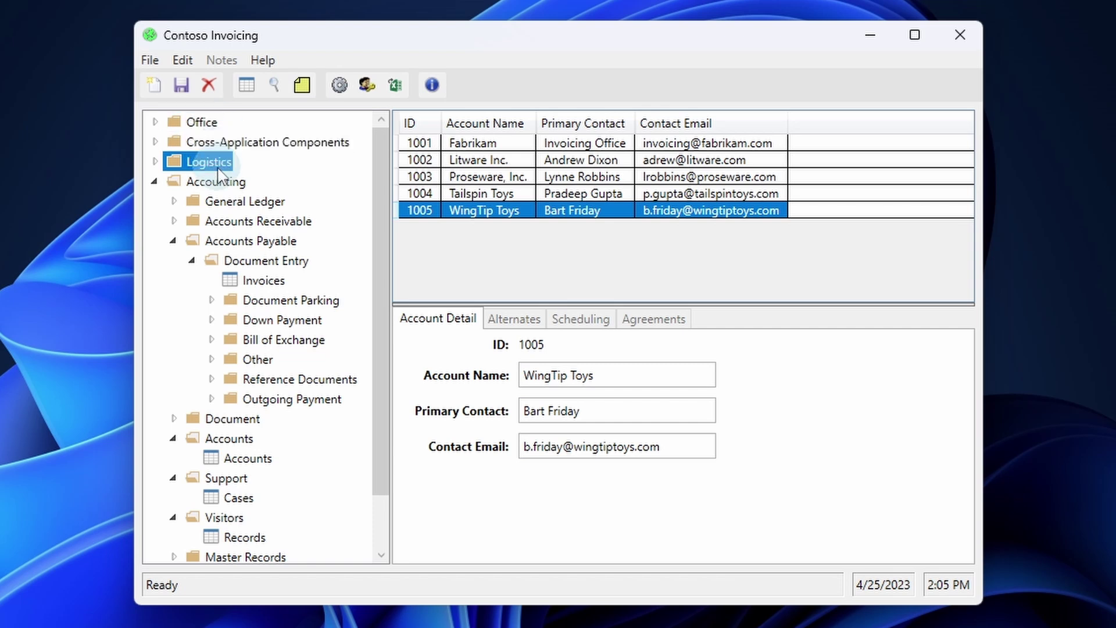
{"action": "left_click", "coordinate": [220, 182]}
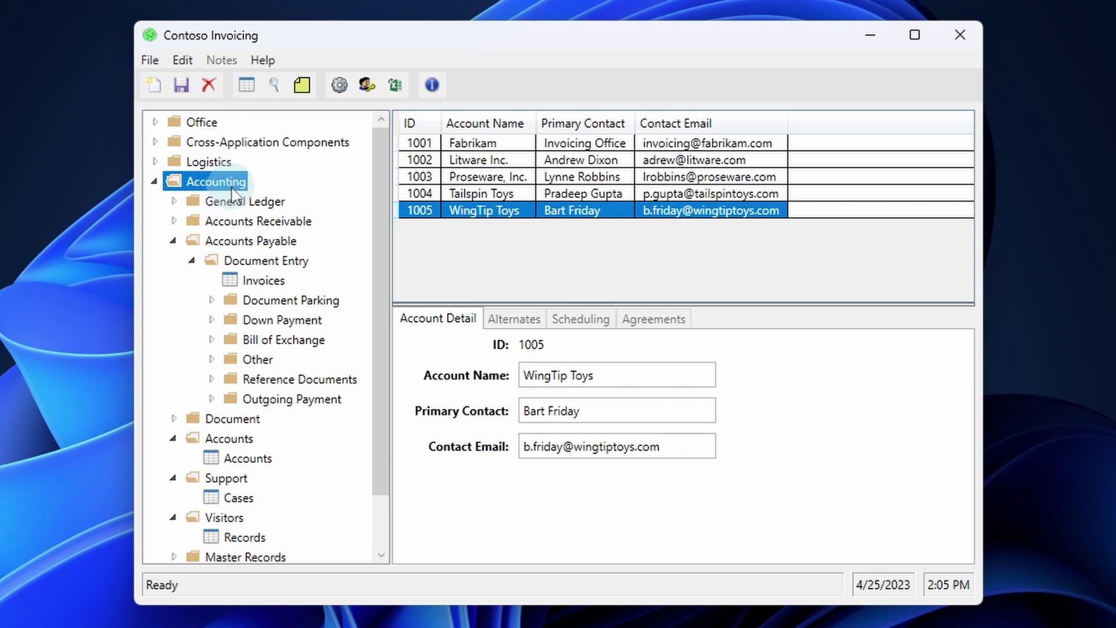
Open Accounting > Accounts Payable > Document Entry > Invoices to list invoices 1017–1025
{"action": "left_click", "coordinate": [262, 281]}
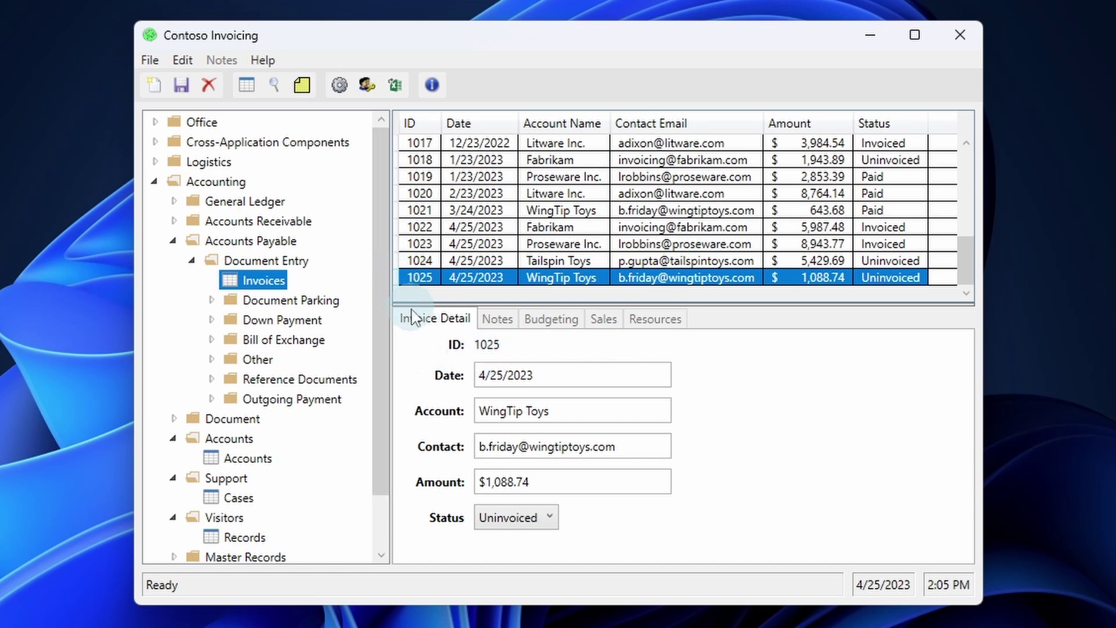
Create invoice 1026 with a test account, a contact e-mail, amount 100 and status Invoiced
{"action": "left_click", "coordinate": [155, 91]}
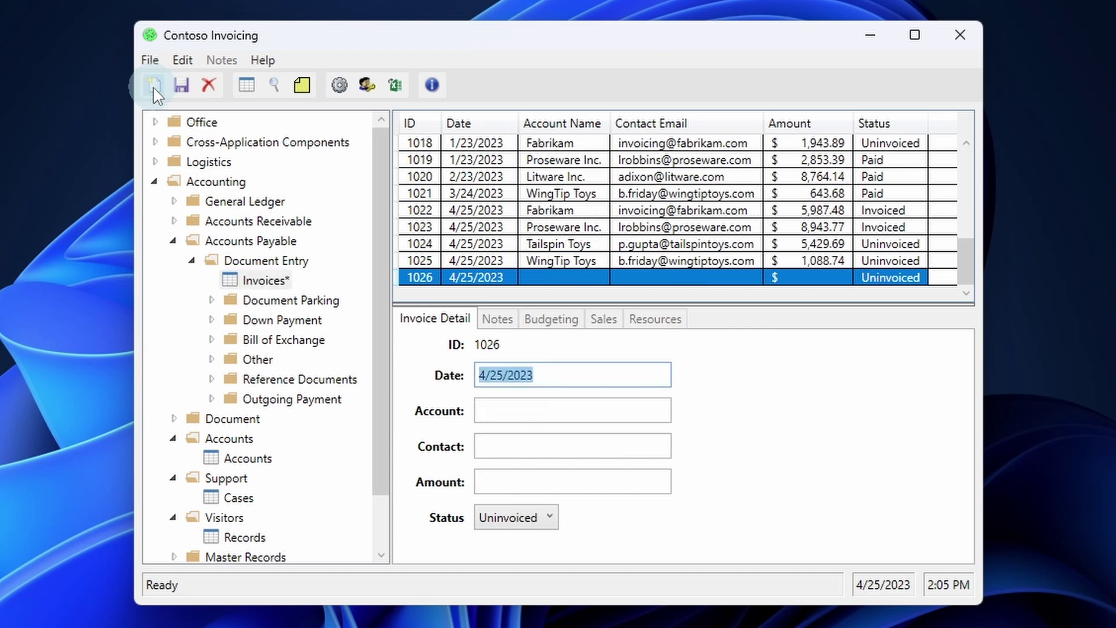
{"action": "left_click", "coordinate": [538, 408]}
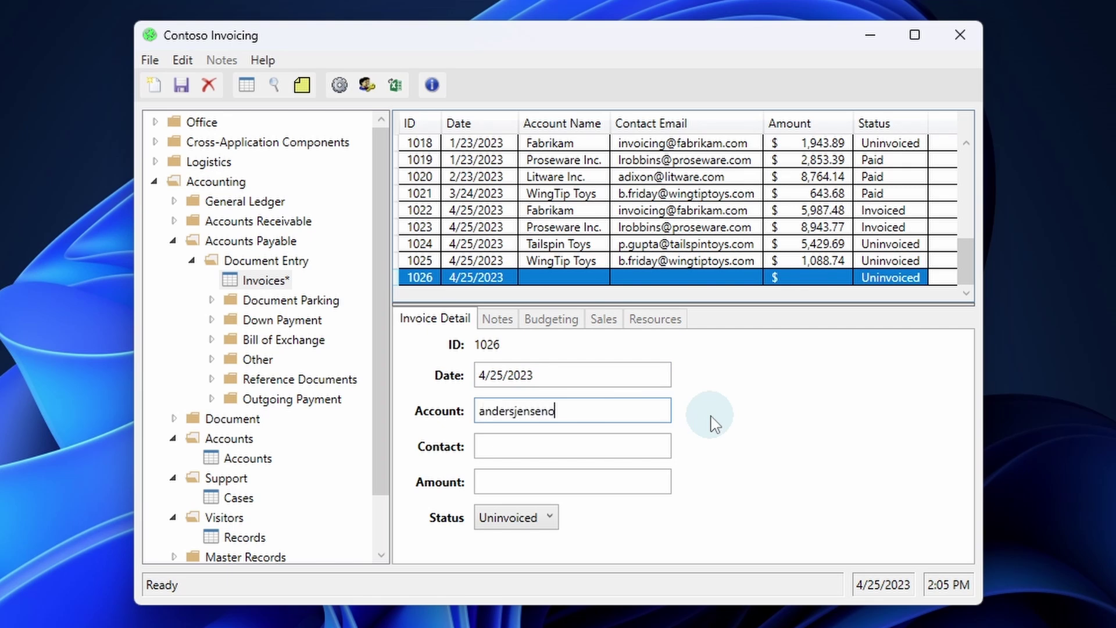
{"action": "left_click", "coordinate": [576, 445]}
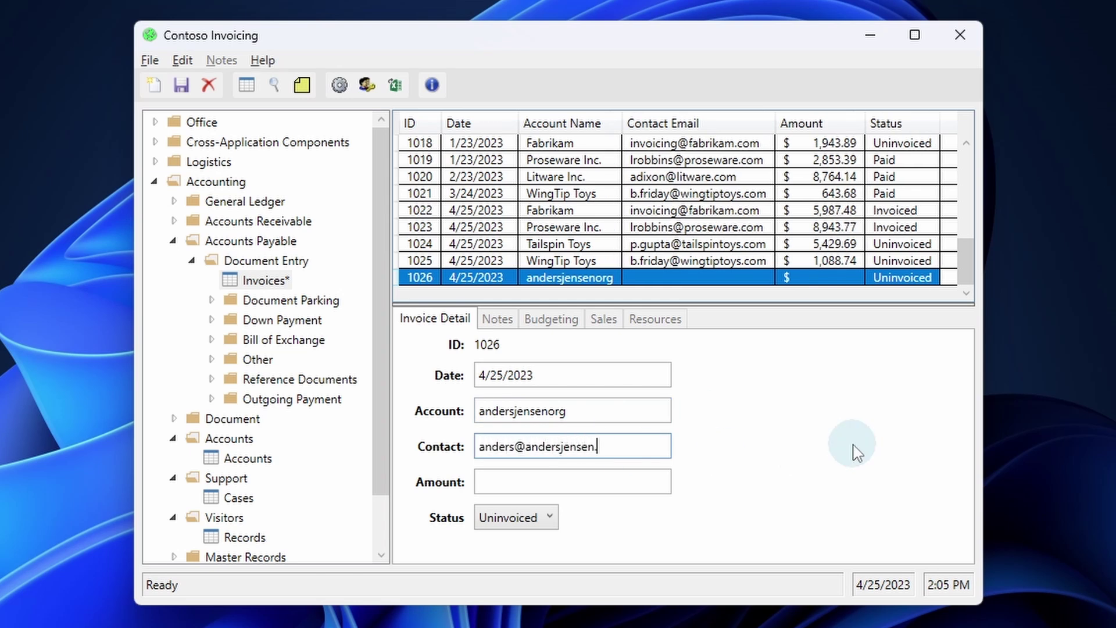
{"action": "left_click", "coordinate": [625, 481]}
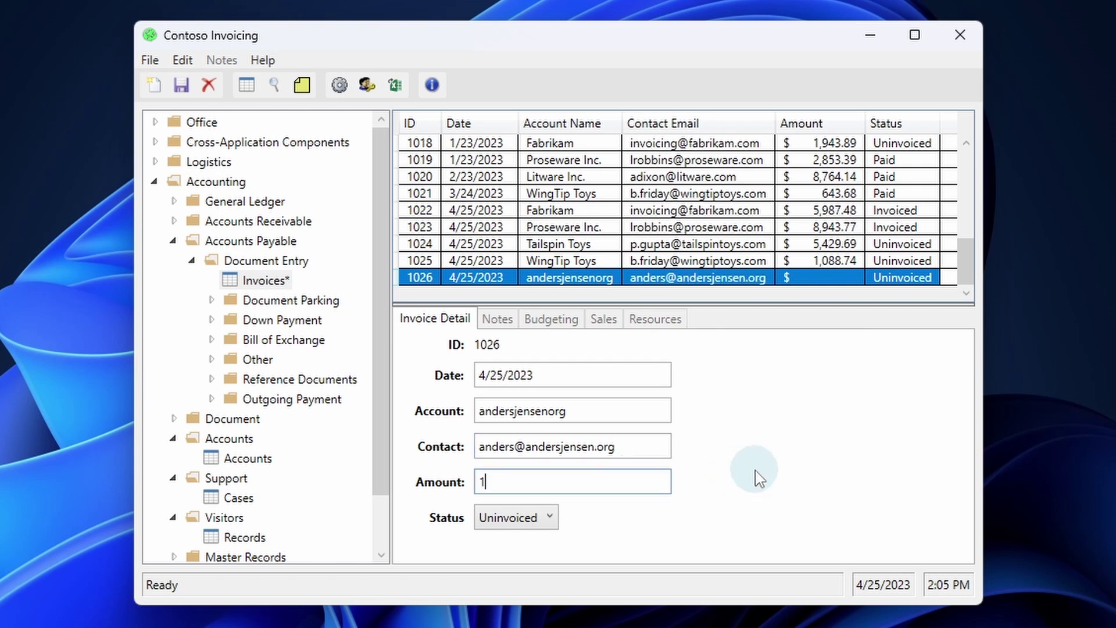
{"action": "type", "text": "100"}
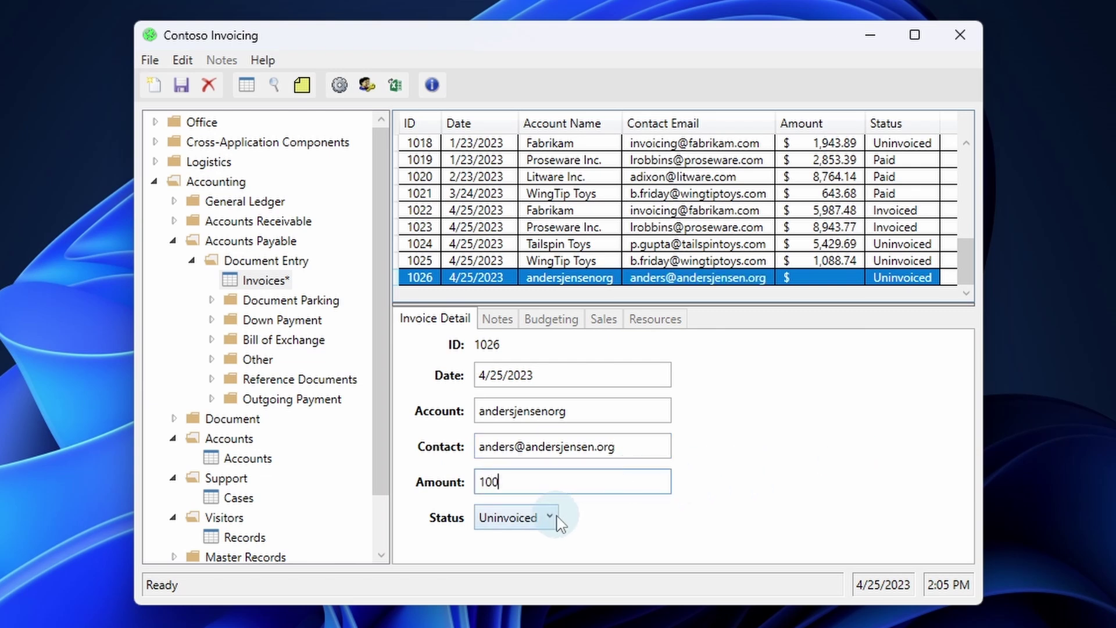
{"action": "left_click", "coordinate": [551, 517]}
{"action": "left_click", "coordinate": [527, 562]}
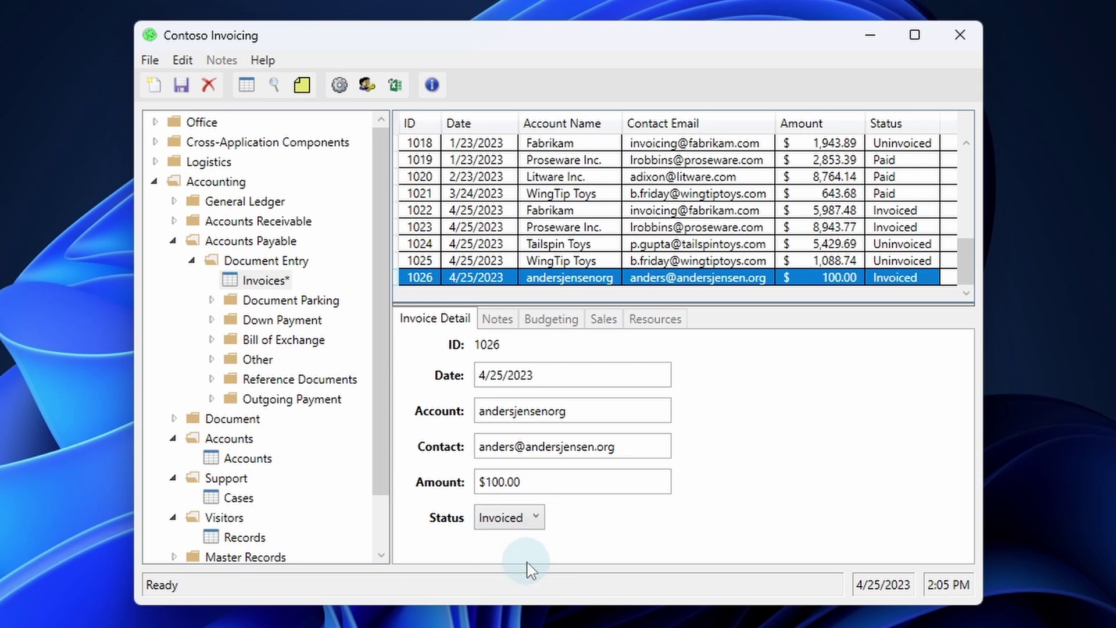
Save invoice 1026, then reopen the Invoices list via Accounts to confirm it persisted
{"action": "left_click", "coordinate": [186, 89]}
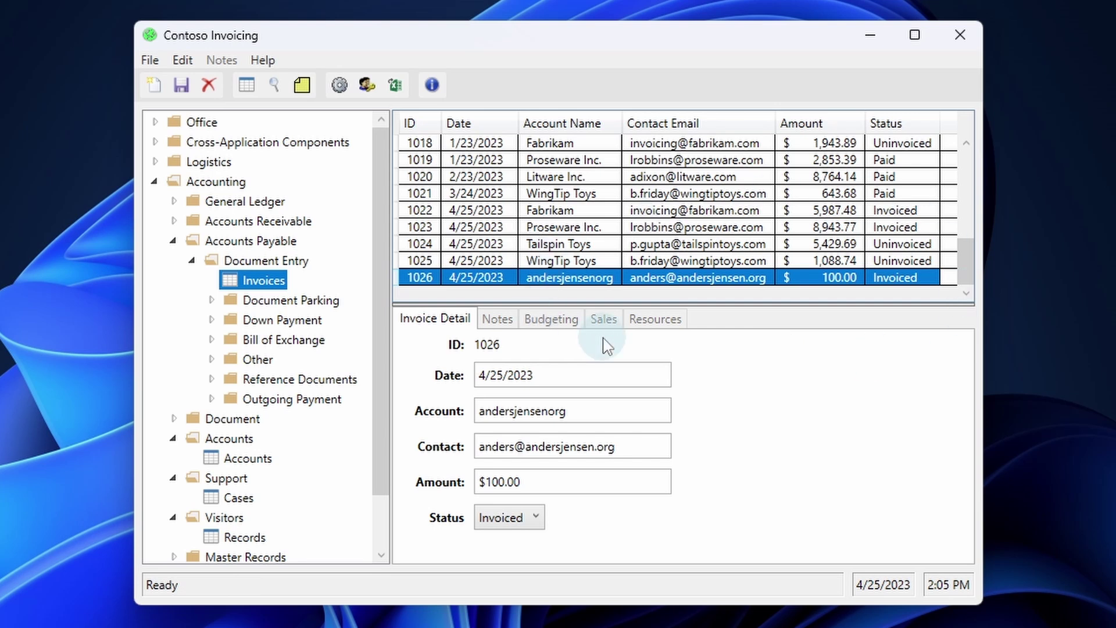
{"action": "left_click", "coordinate": [960, 40]}
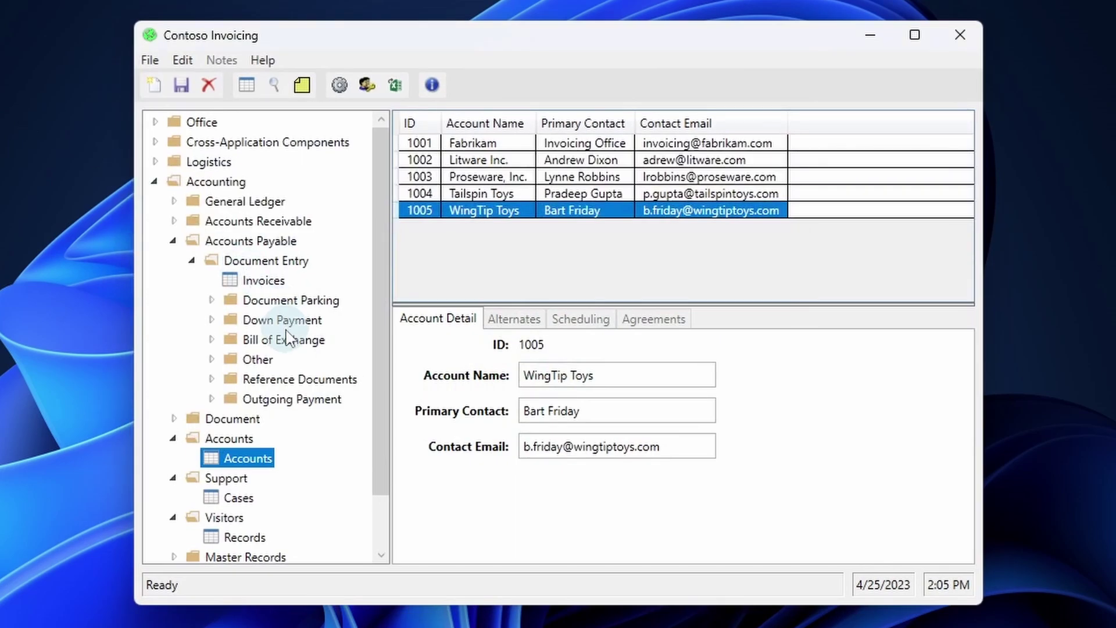
{"action": "left_click", "coordinate": [264, 280]}
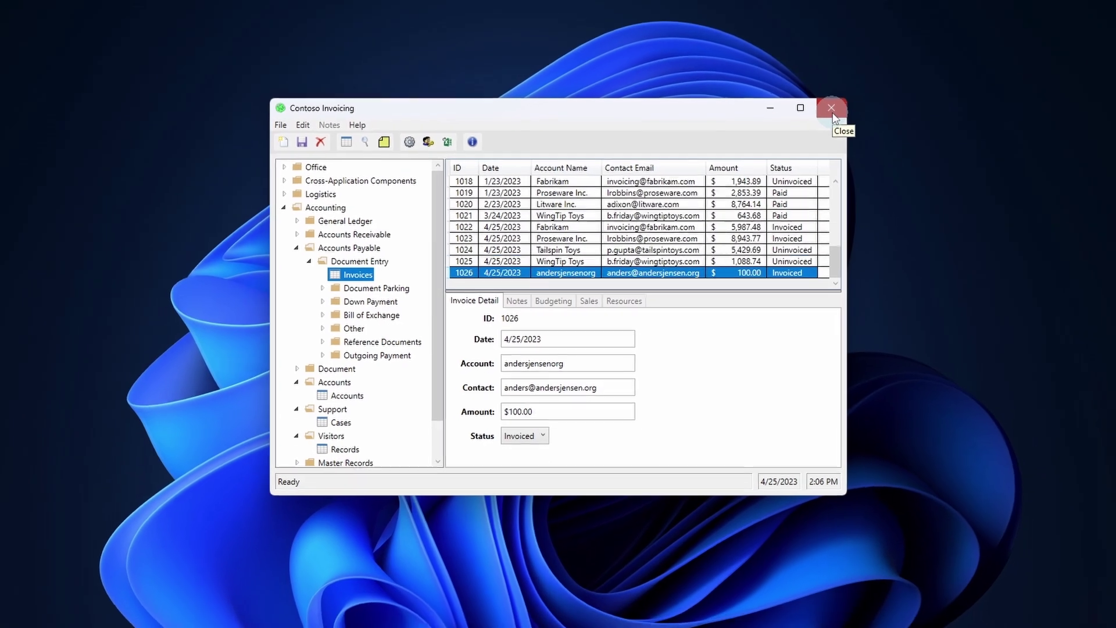
Close the app and browse to C: > Users > your profile > Documents > Contoso Invoicing - 1.0.15.0
{"action": "left_click", "coordinate": [889, 73]}
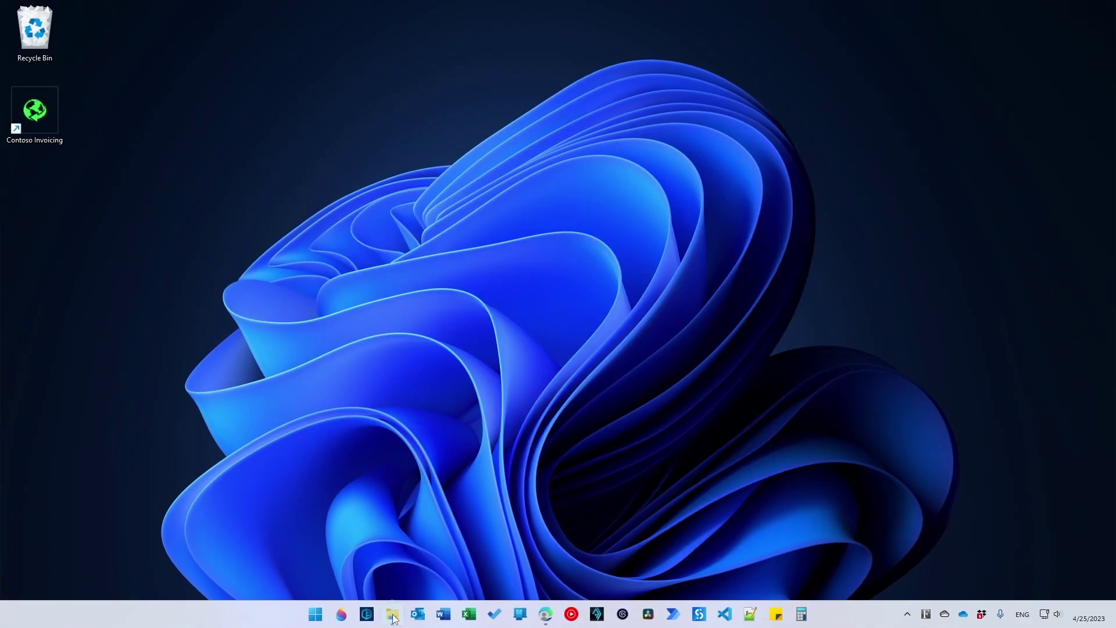
{"action": "left_click", "coordinate": [393, 616]}
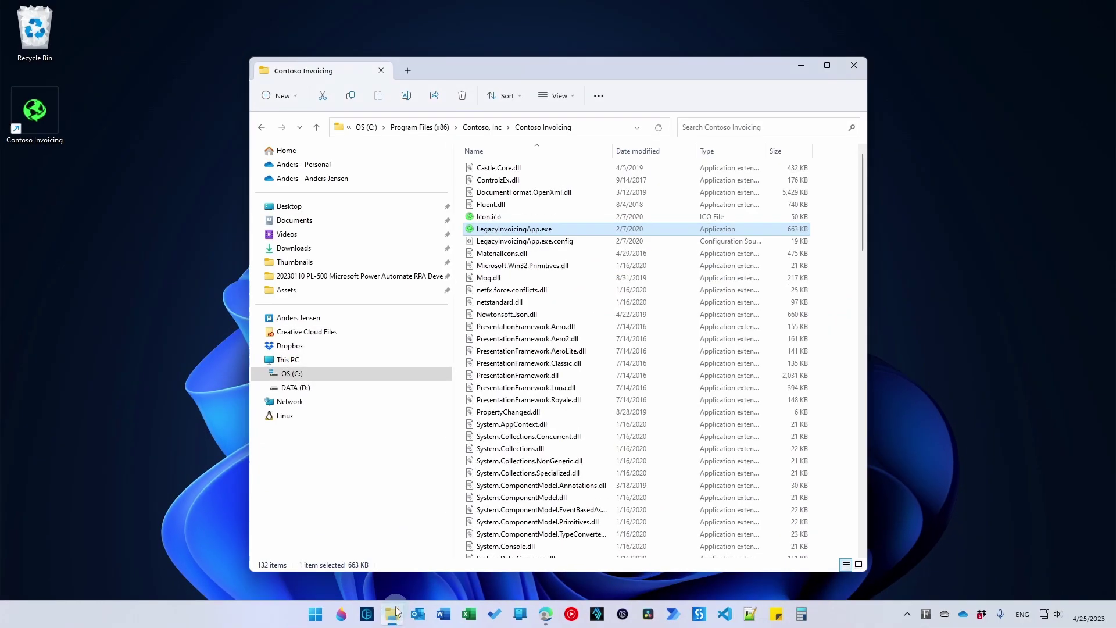
{"action": "left_click", "coordinate": [286, 377]}
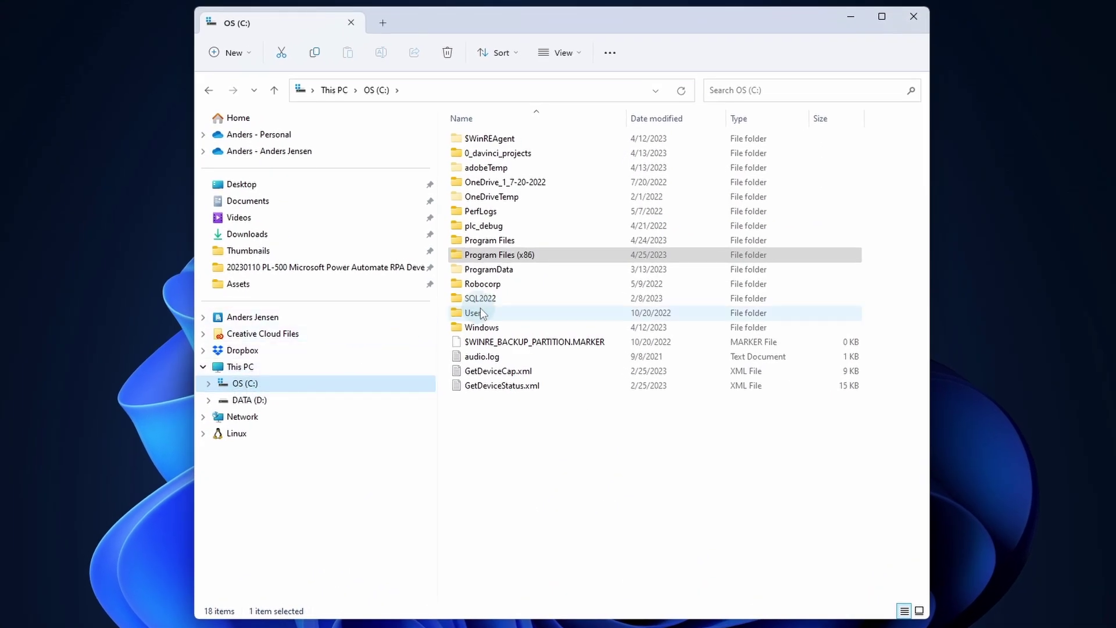
{"action": "double_click", "coordinate": [480, 312]}
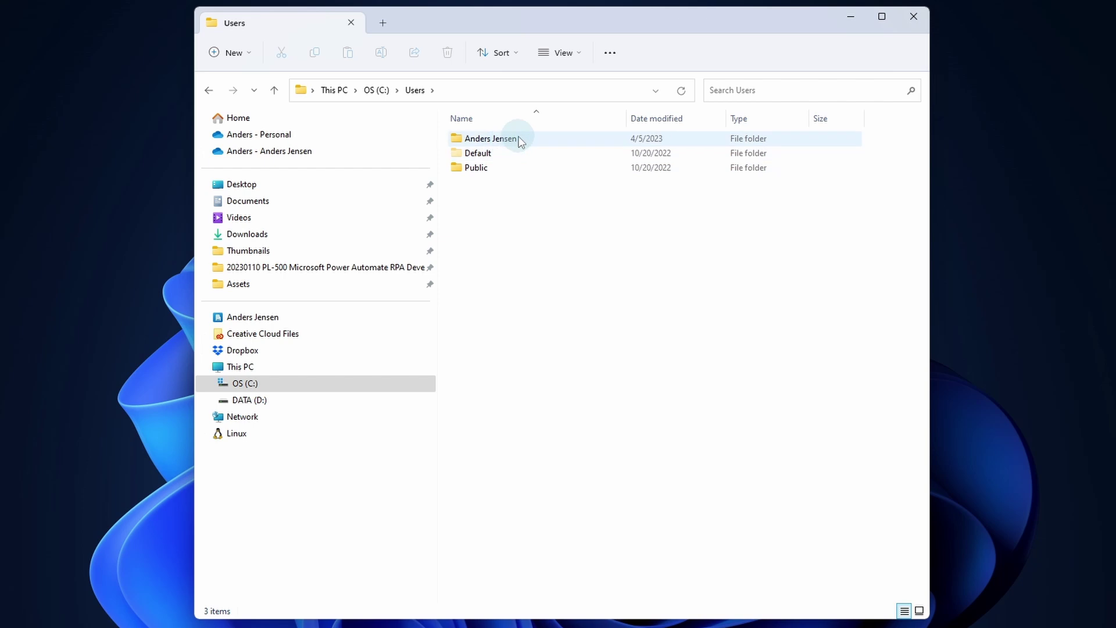
{"action": "double_click", "coordinate": [521, 142]}
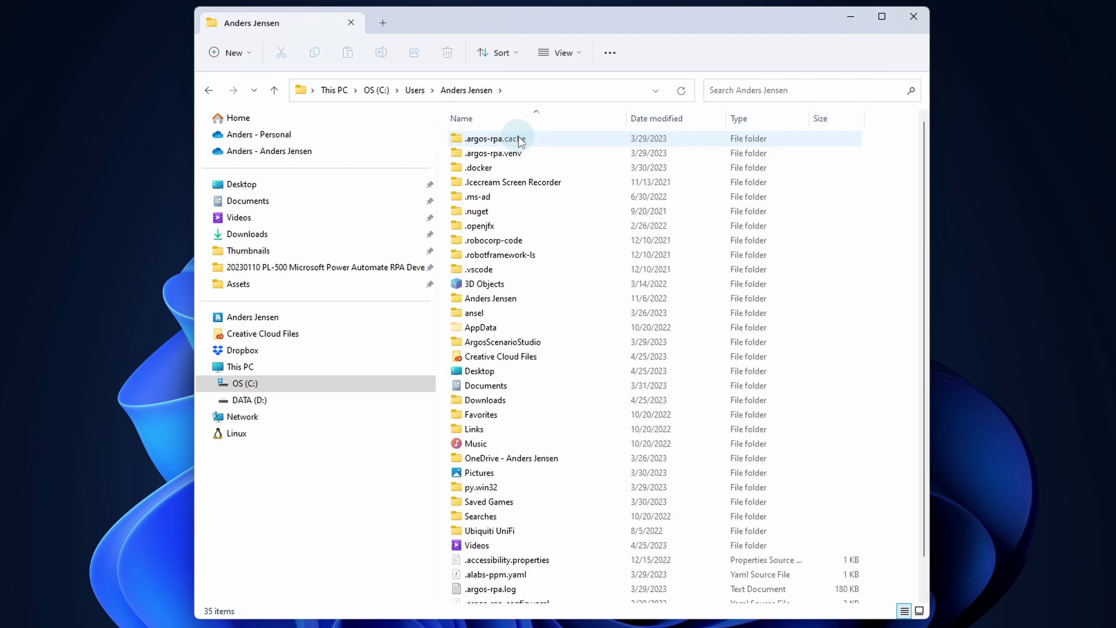
{"action": "double_click", "coordinate": [482, 387]}
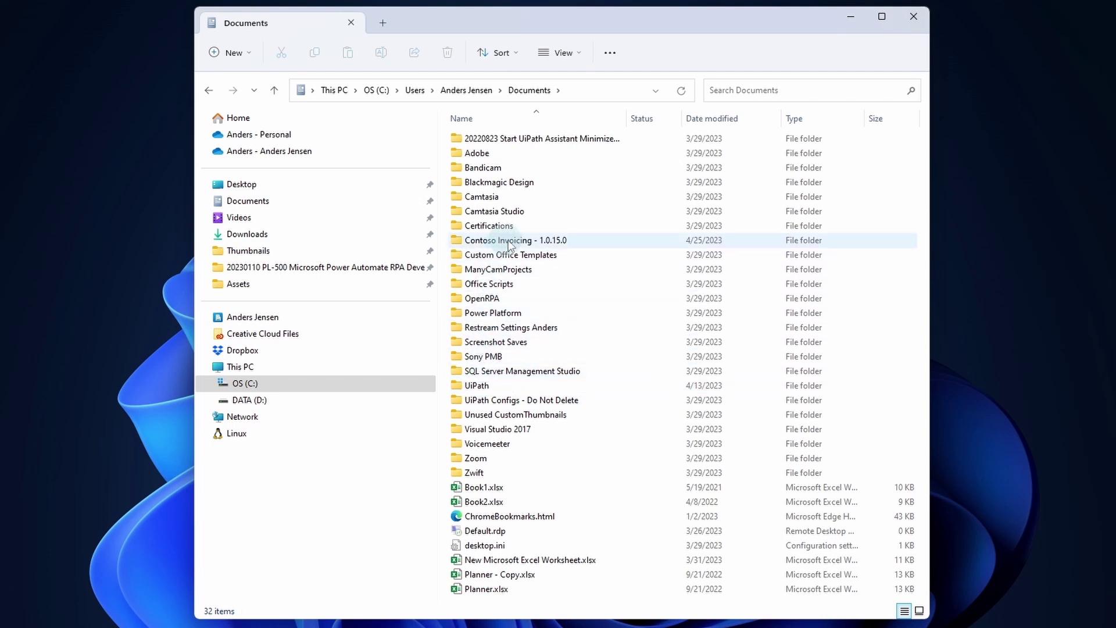
{"action": "double_click", "coordinate": [603, 238]}
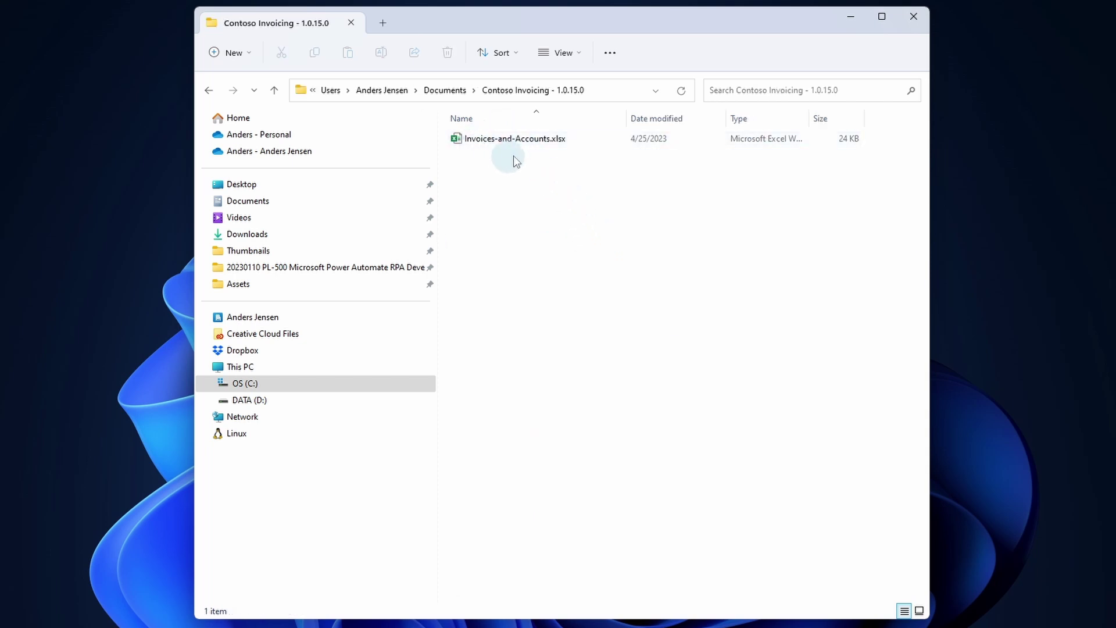
Open Invoices-and-Accounts.xlsx and look through the Cases, Records and Invoices sheets
{"action": "double_click", "coordinate": [523, 144]}
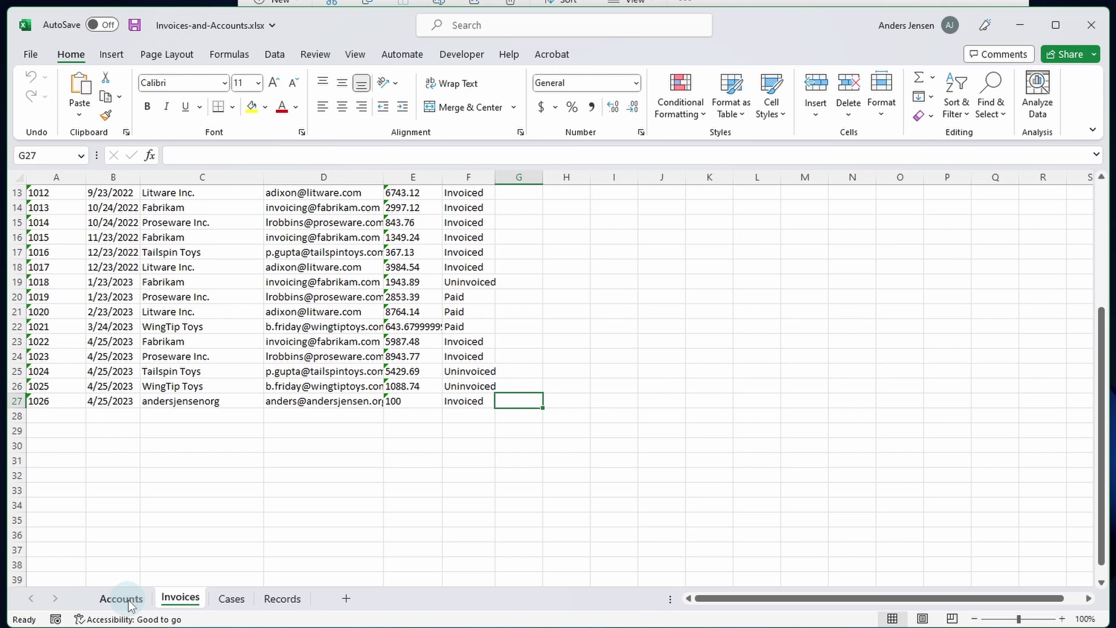
{"action": "left_click", "coordinate": [227, 601]}
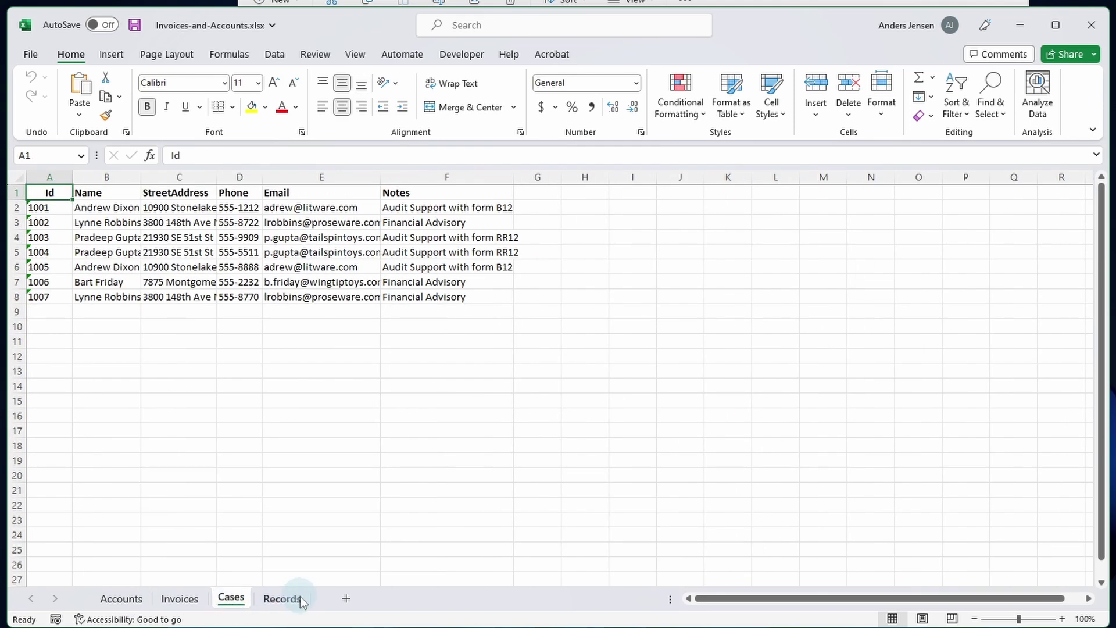
{"action": "left_click", "coordinate": [282, 599]}
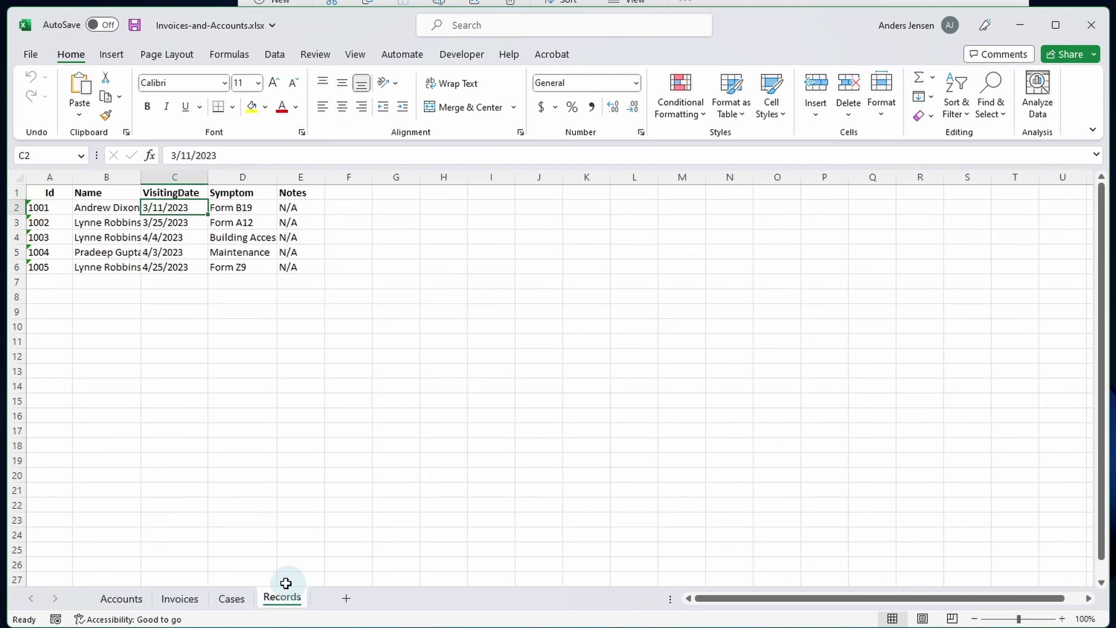
{"action": "left_click", "coordinate": [183, 604]}
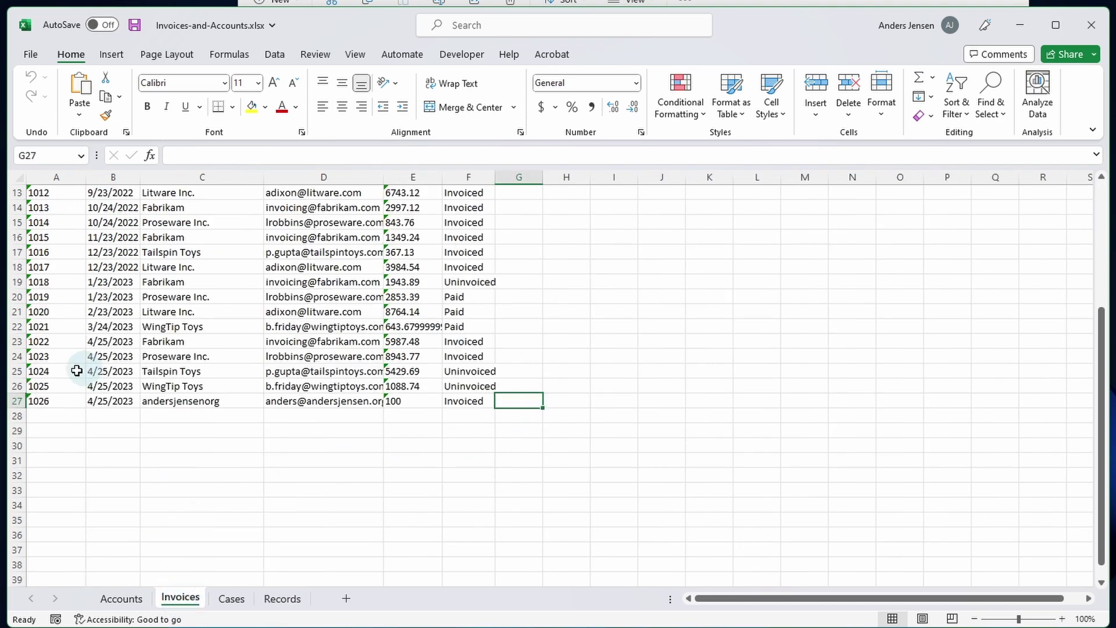
Delete row 27 holding test invoice 1026 from the Invoices sheet and close Excel
{"action": "left_click", "coordinate": [7, 400]}
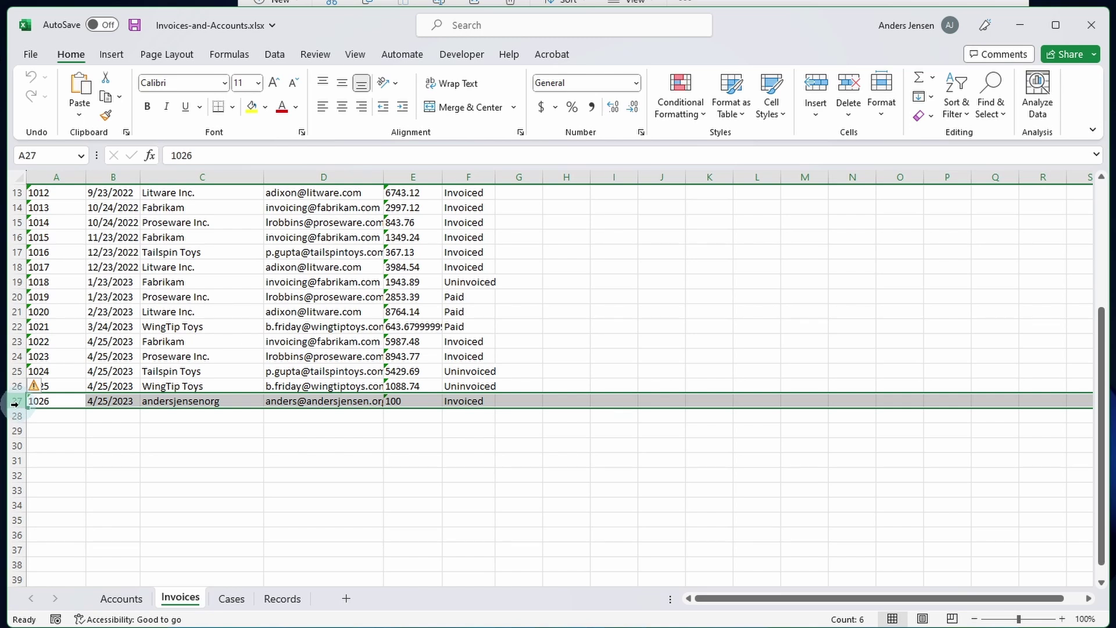
{"action": "right_click", "coordinate": [15, 402]}
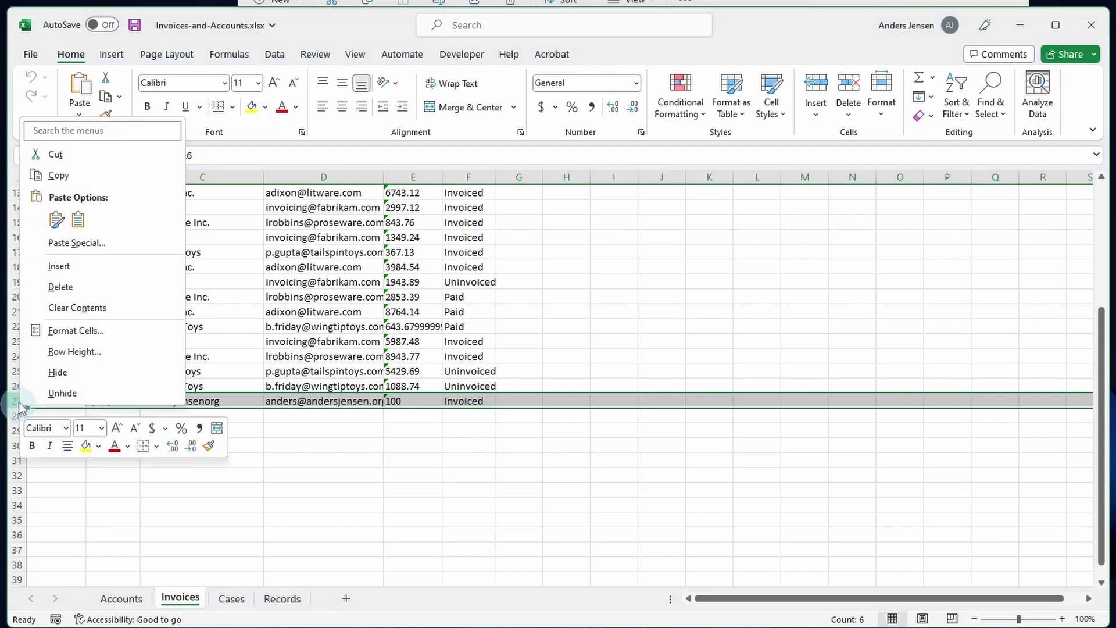
{"action": "left_click", "coordinate": [62, 286]}
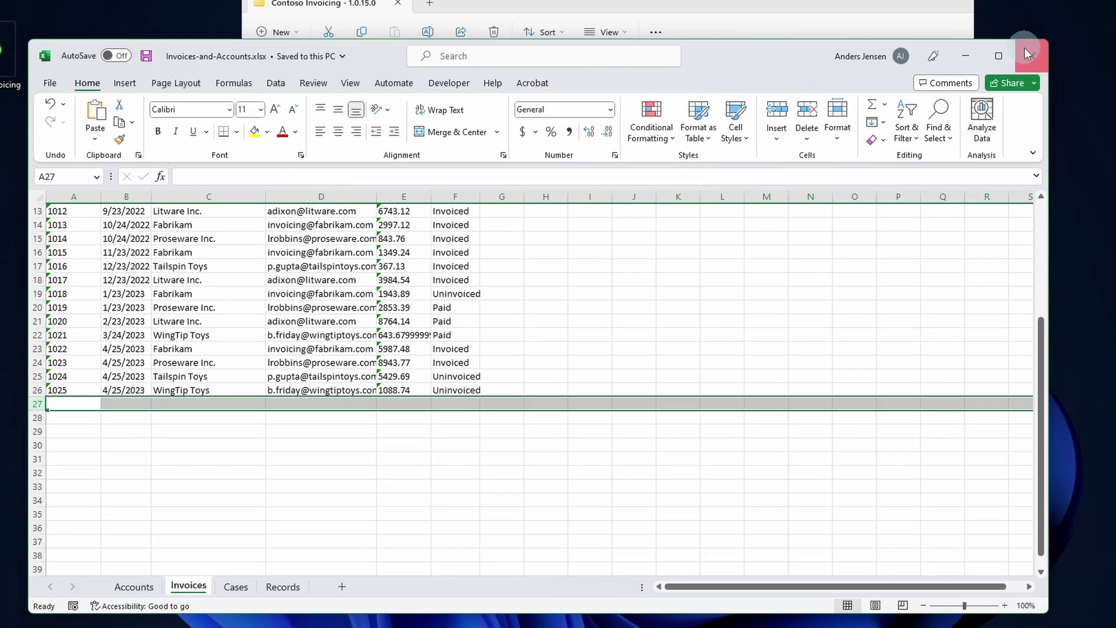
{"action": "left_click", "coordinate": [1090, 25]}
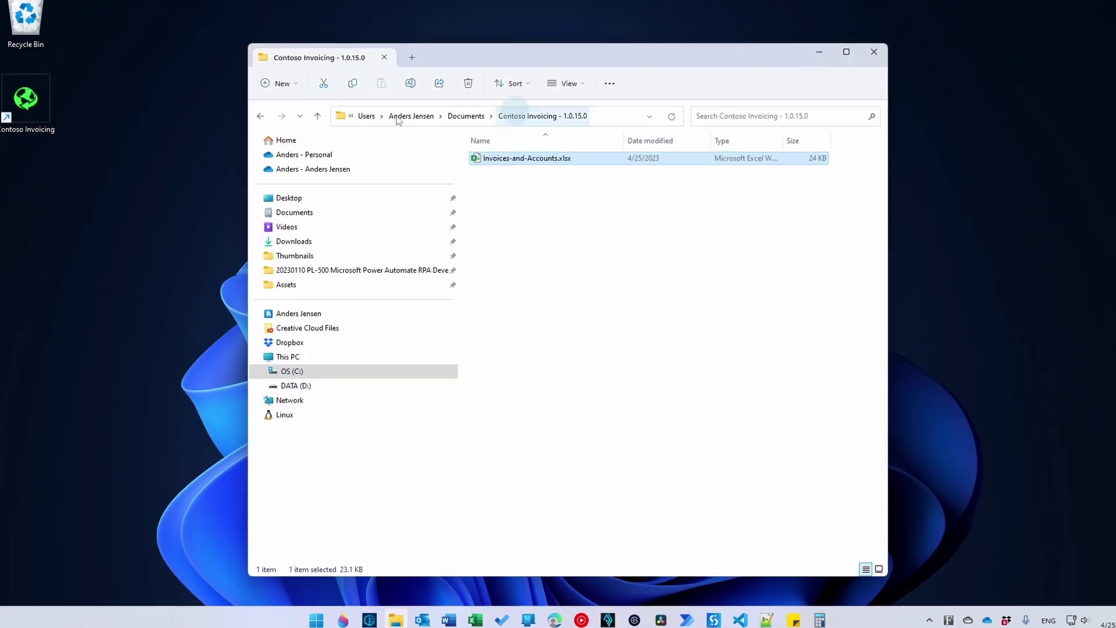
Relaunch Contoso Invoicing and view the Invoices list, now ending at invoice 1025 without test invoice 1026
{"action": "double_click", "coordinate": [32, 124]}
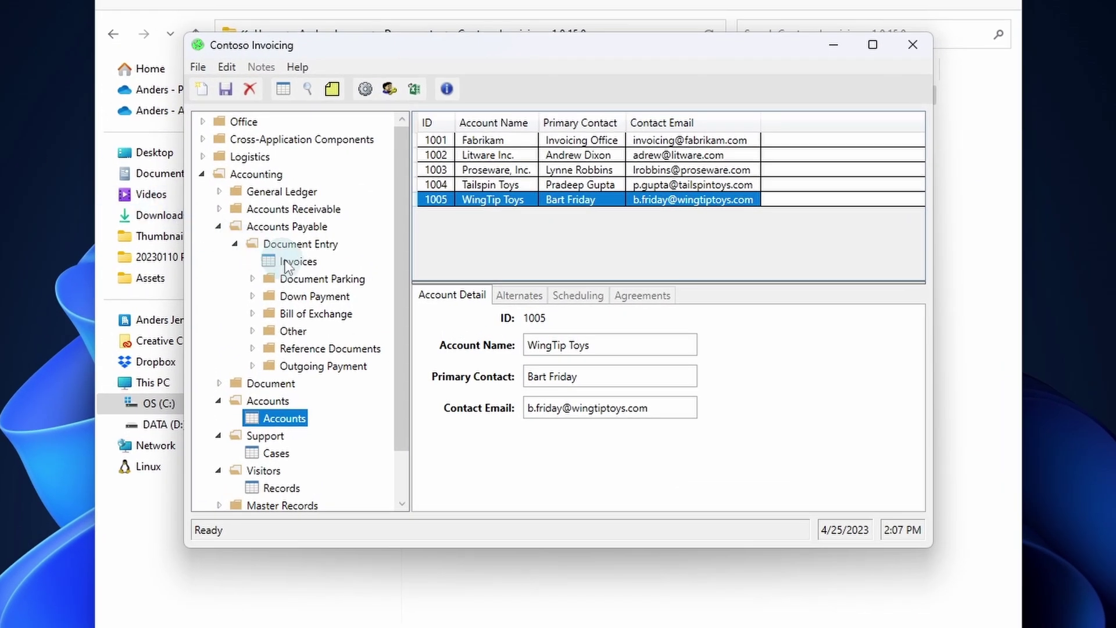
{"action": "left_click", "coordinate": [291, 263]}
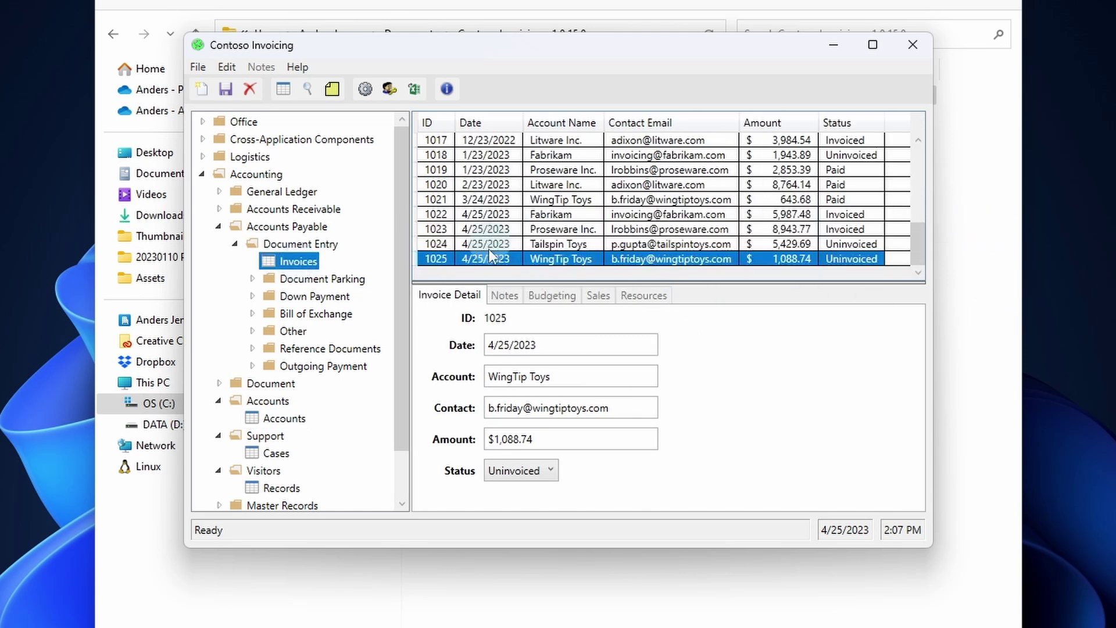